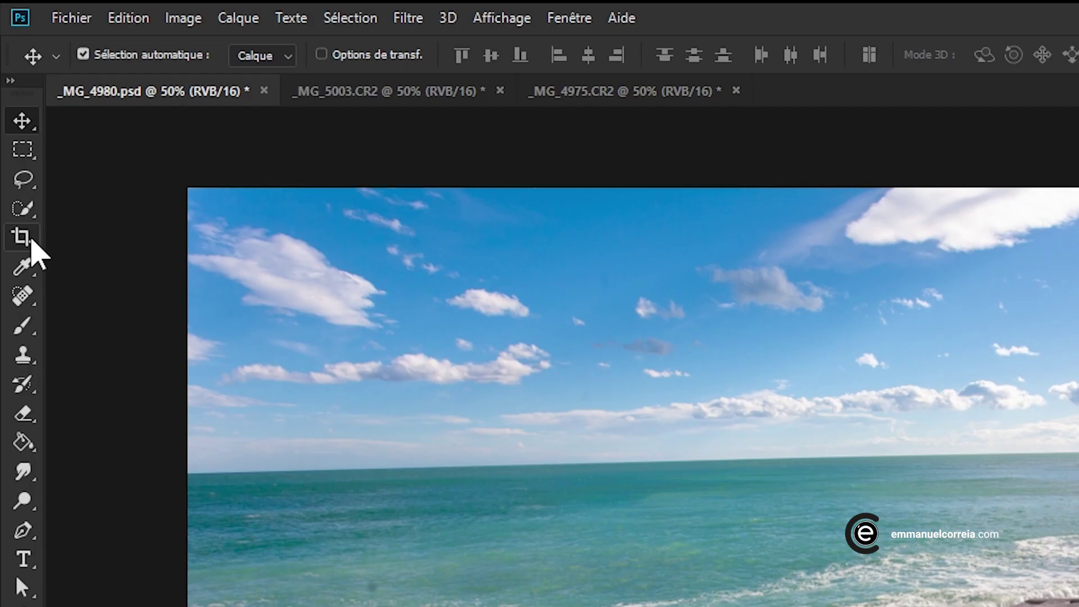
Activate the Crop tool and set its ratio preset to Rapport L/H
click(29, 234)
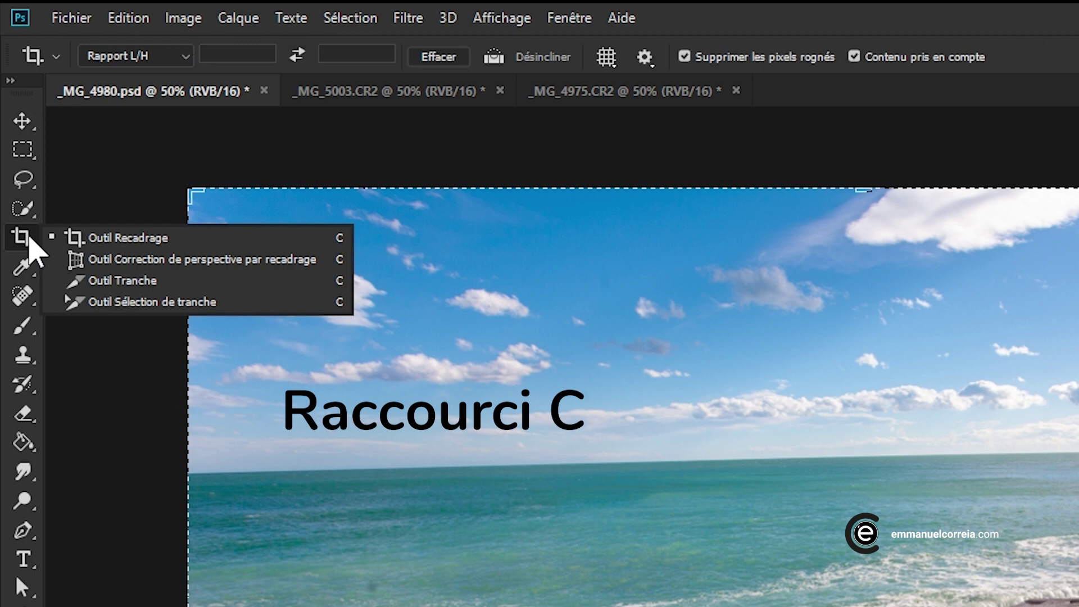
click(101, 242)
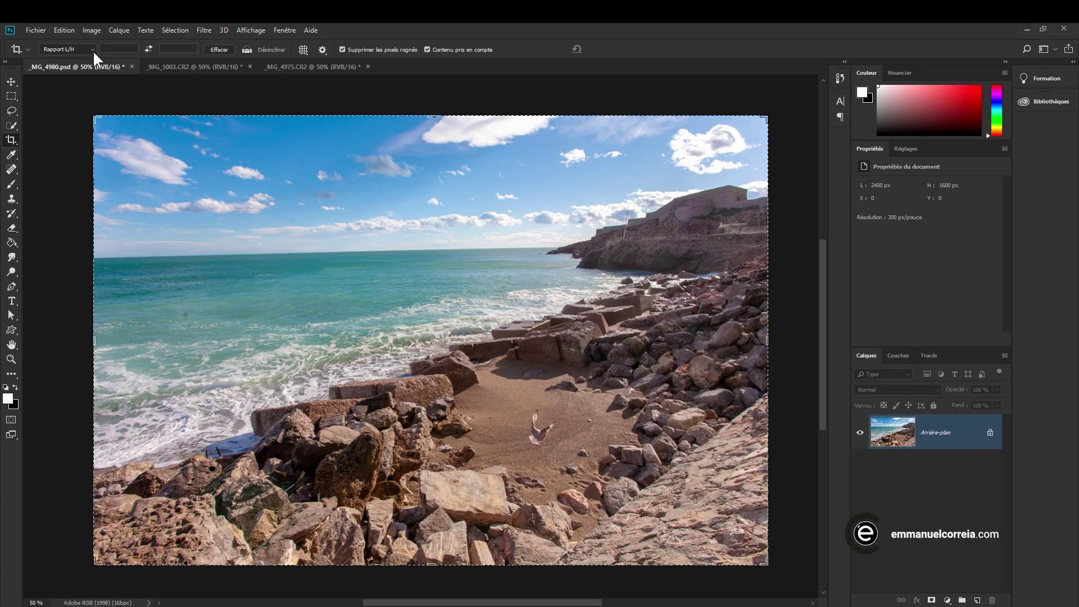
click(94, 48)
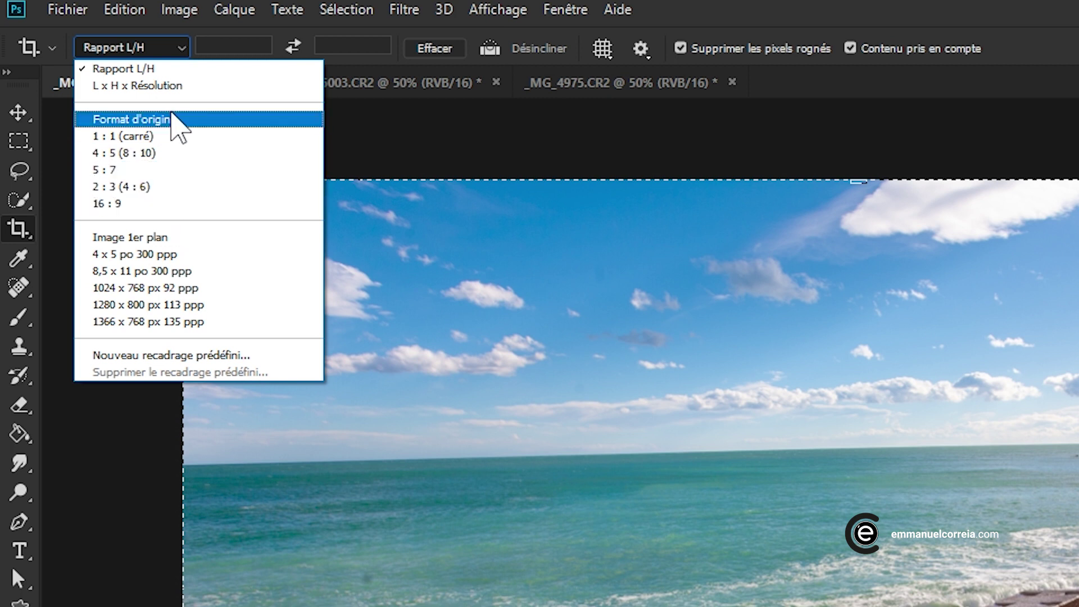
click(177, 70)
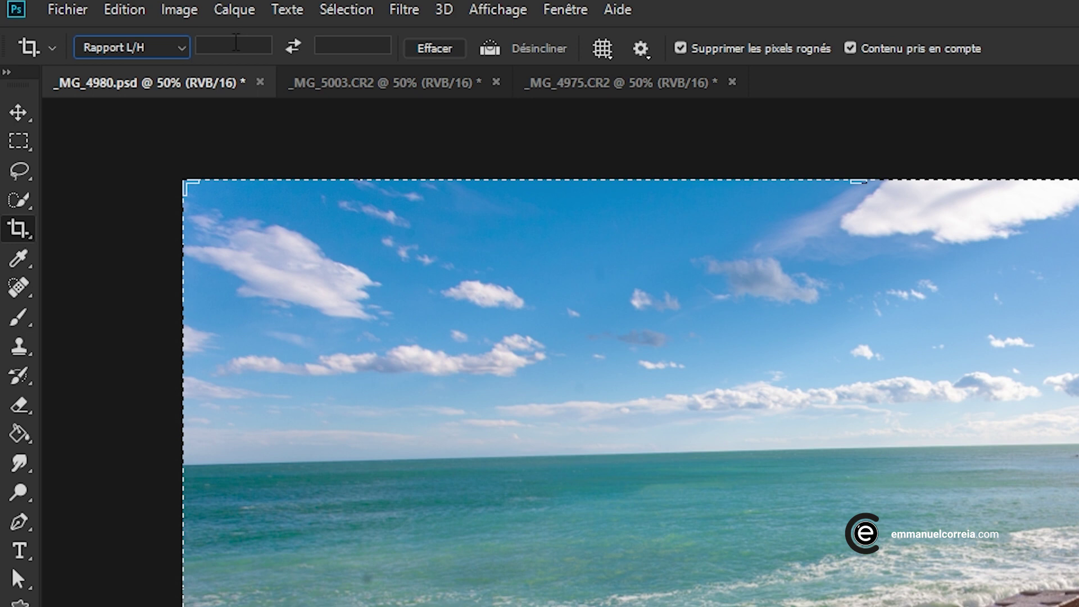
Set the crop's width-to-height ratio to 1 by 1
click(235, 49)
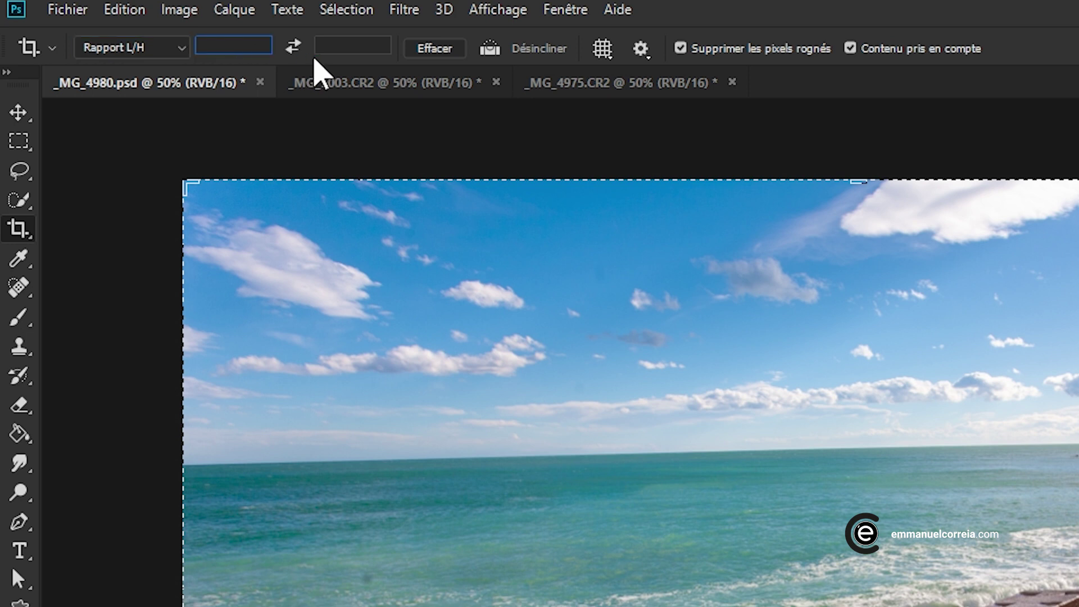
click(335, 47)
click(246, 49)
text(1)
key(Tab)
text(1)
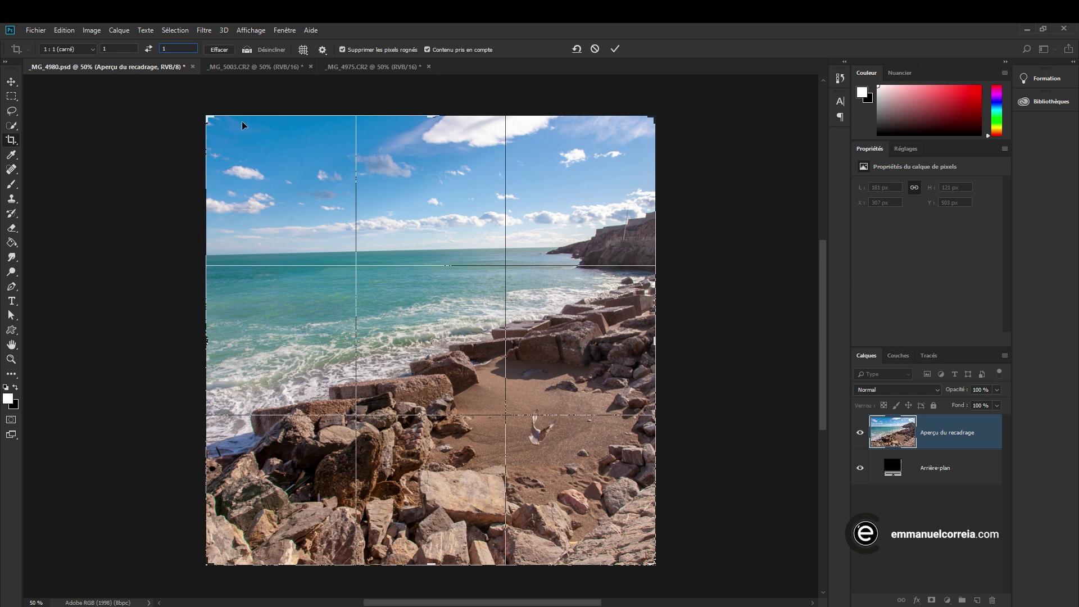
Change the crop ratio's height value to 2 and swap width and height to get a 2:1 landscape format
double_click(182, 51)
text(2)
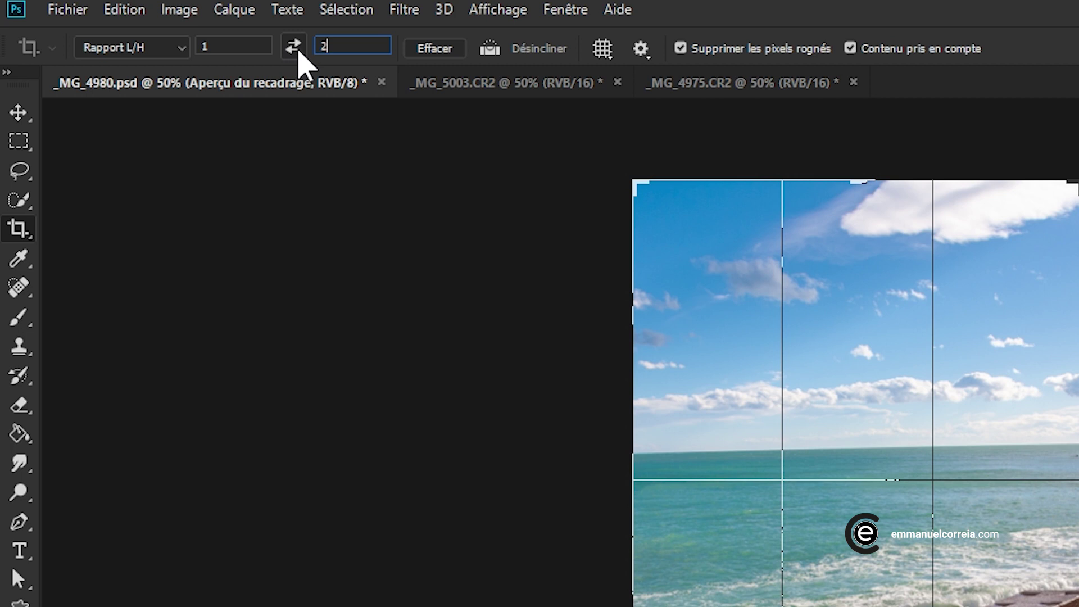
click(293, 47)
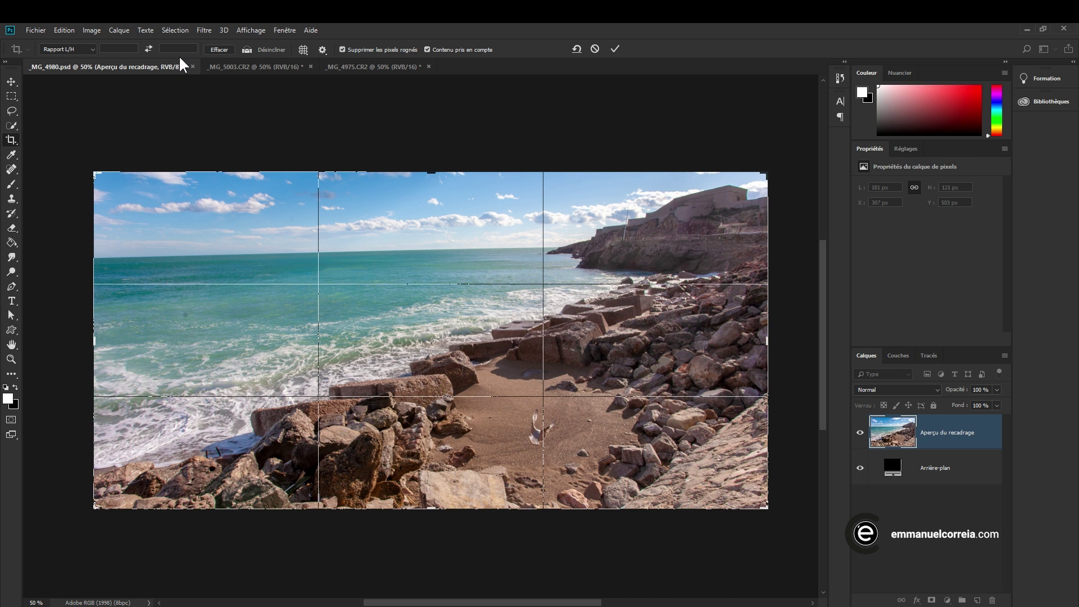
Adjust the crop frame freely around the beach photo and shift the image to the right inside it
drag(434, 172, 433, 147)
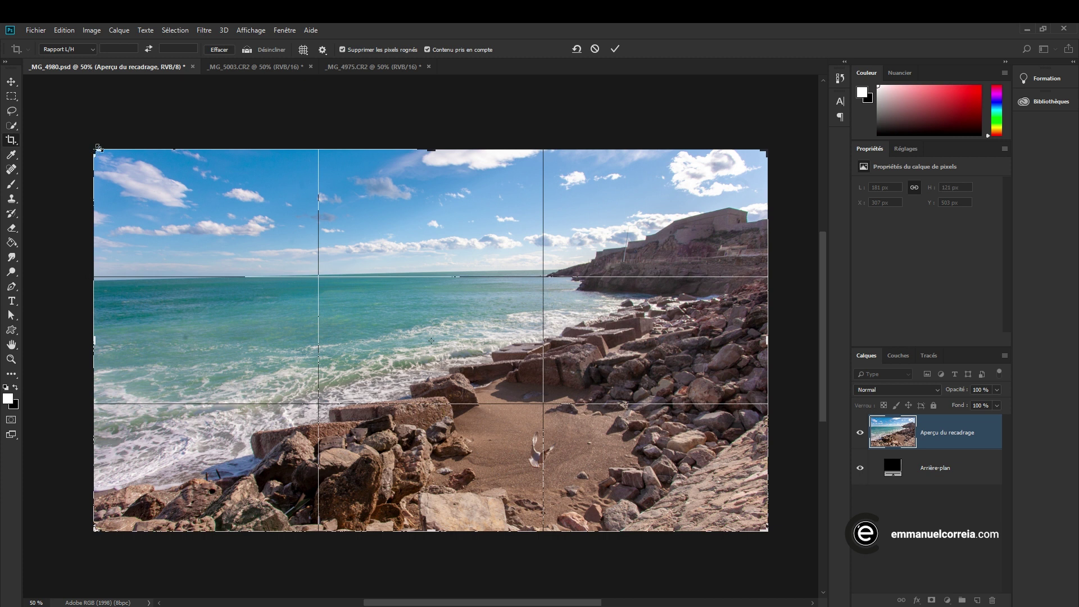
drag(436, 151, 423, 248)
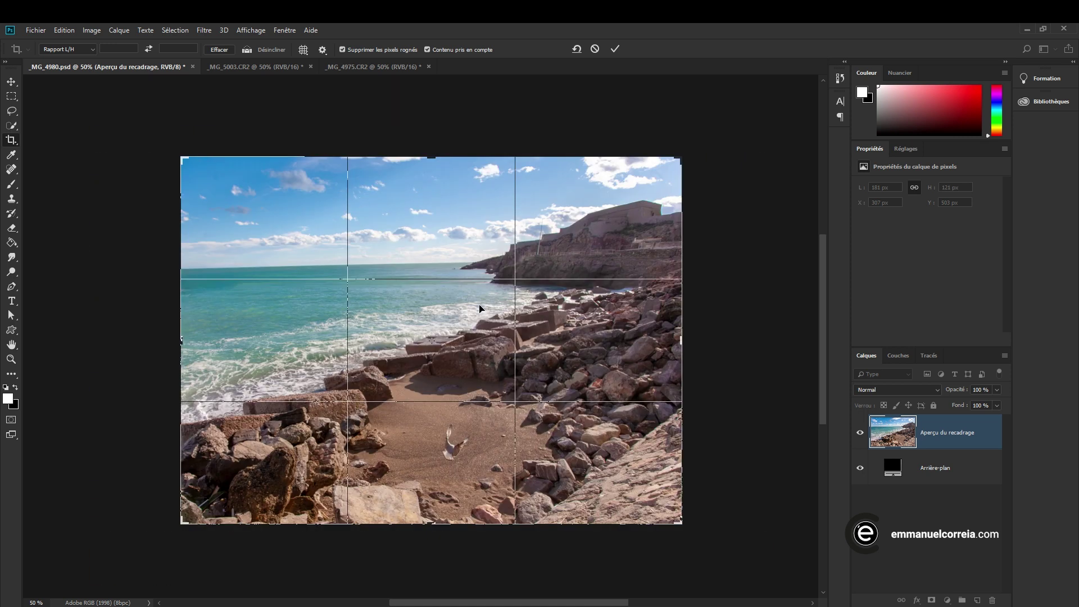
drag(454, 328, 600, 325)
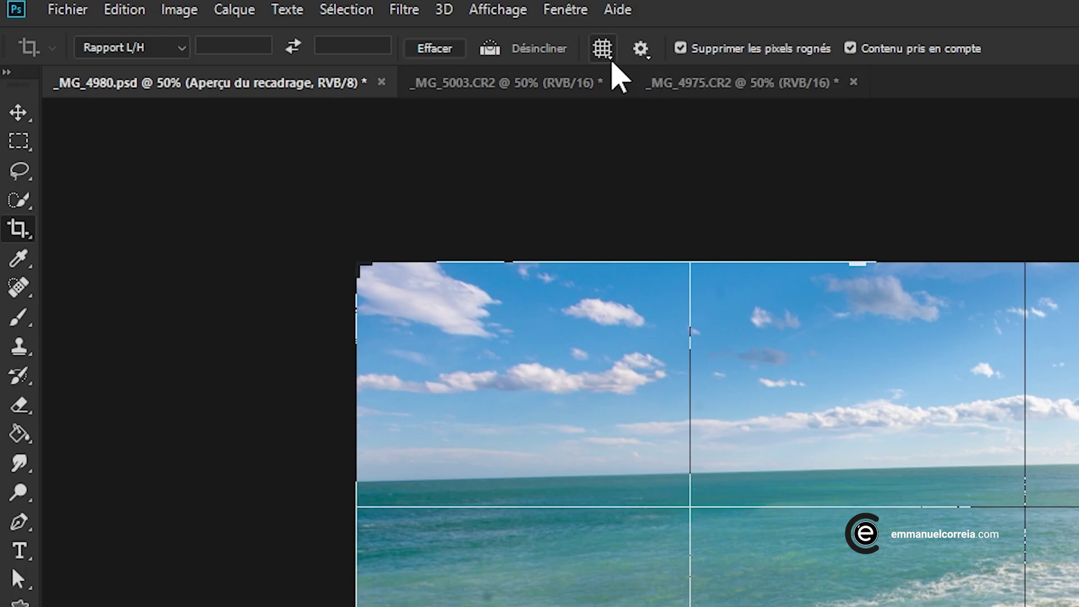
Try the Grille, Diagonale, Triangle and Nombre d'or crop overlays in turn, ending with Spirale d'or
click(605, 52)
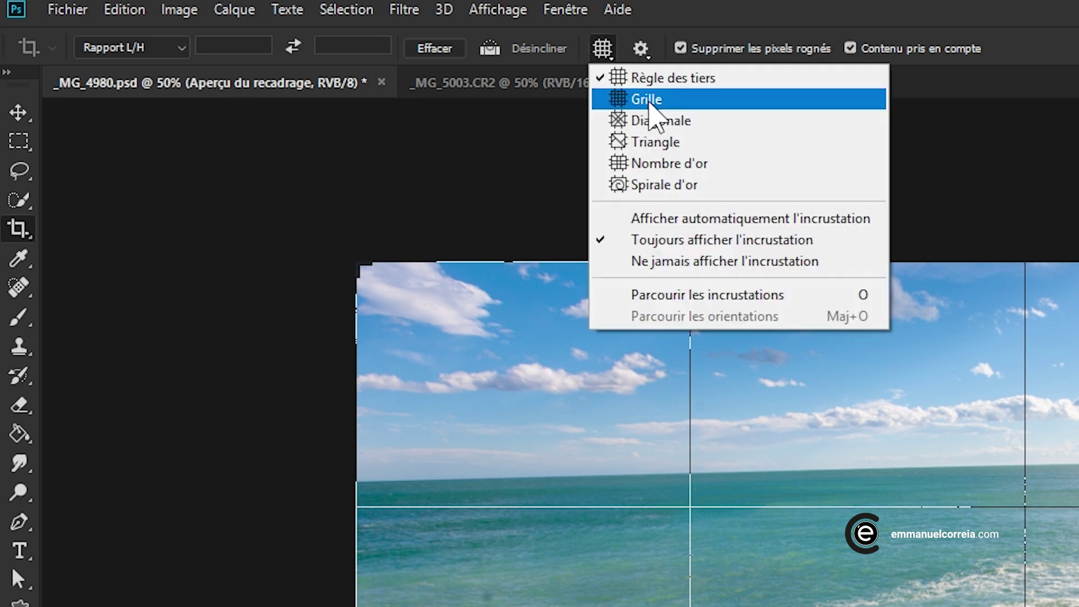
click(642, 100)
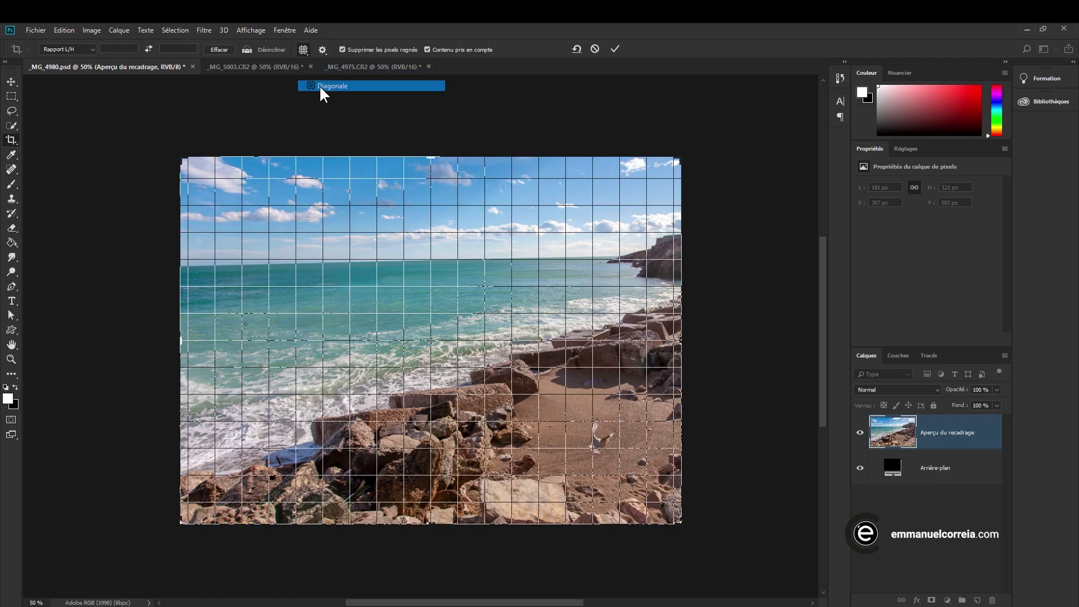
click(633, 121)
click(308, 50)
click(322, 96)
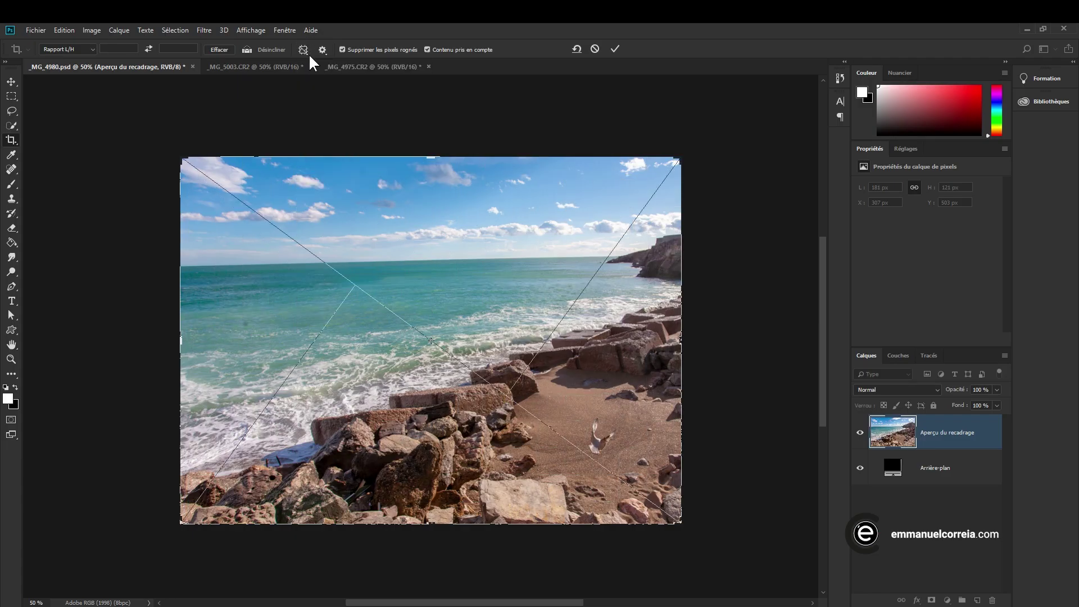
click(309, 53)
click(332, 107)
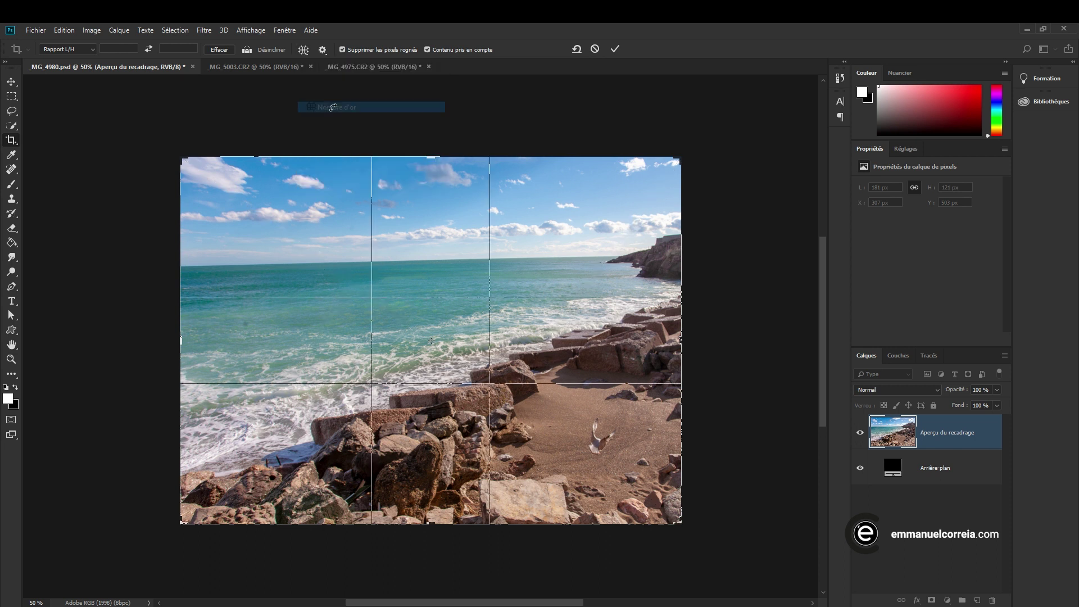
click(307, 49)
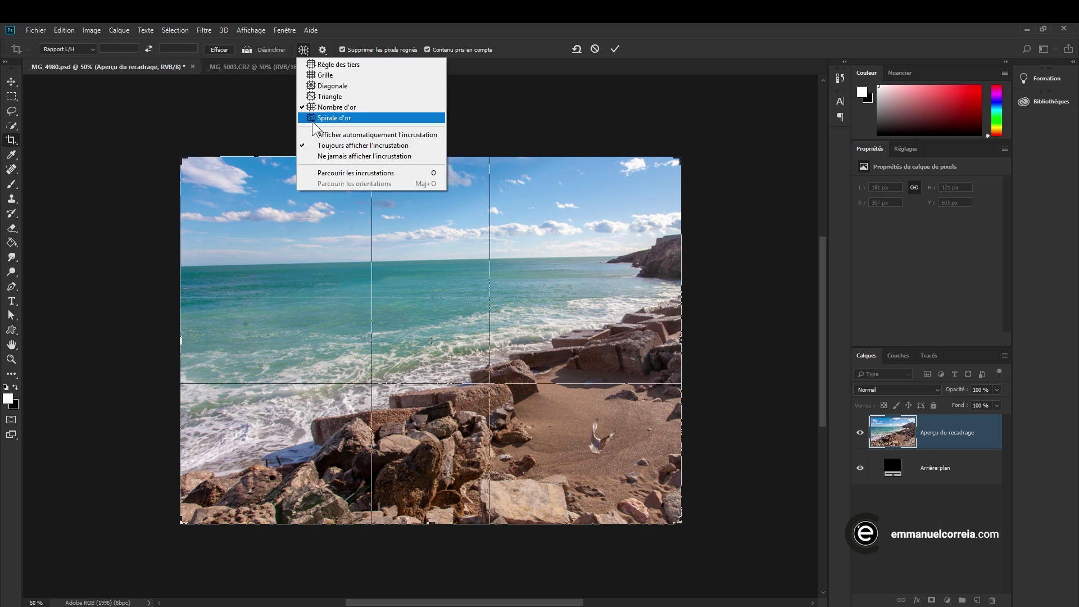
click(323, 119)
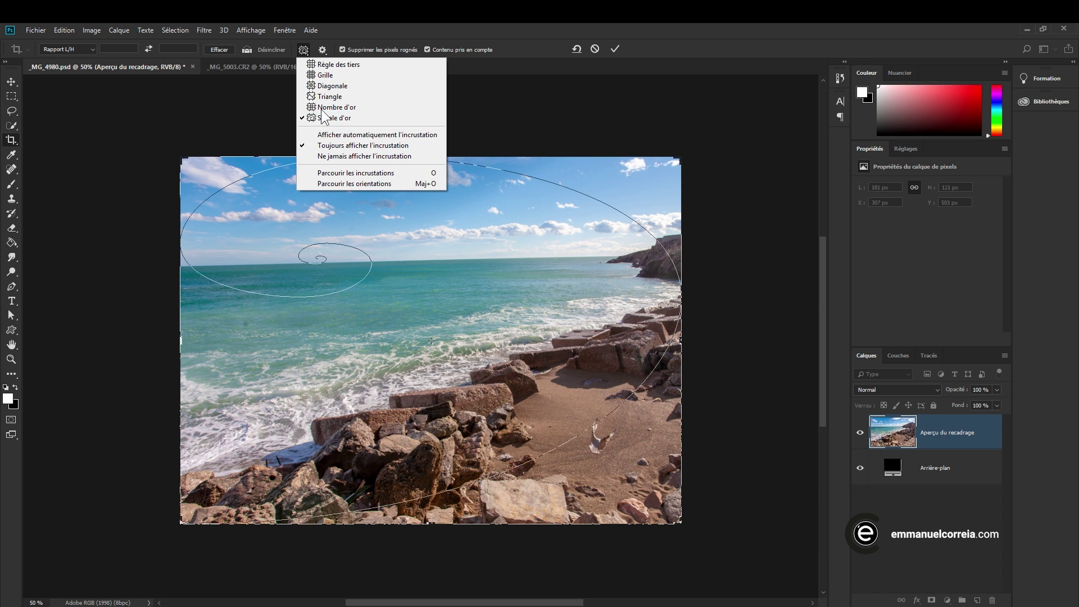
Cycle through the golden spiral overlay's orientations until its centre lies over the sand at the lower right of the photo
click(403, 187)
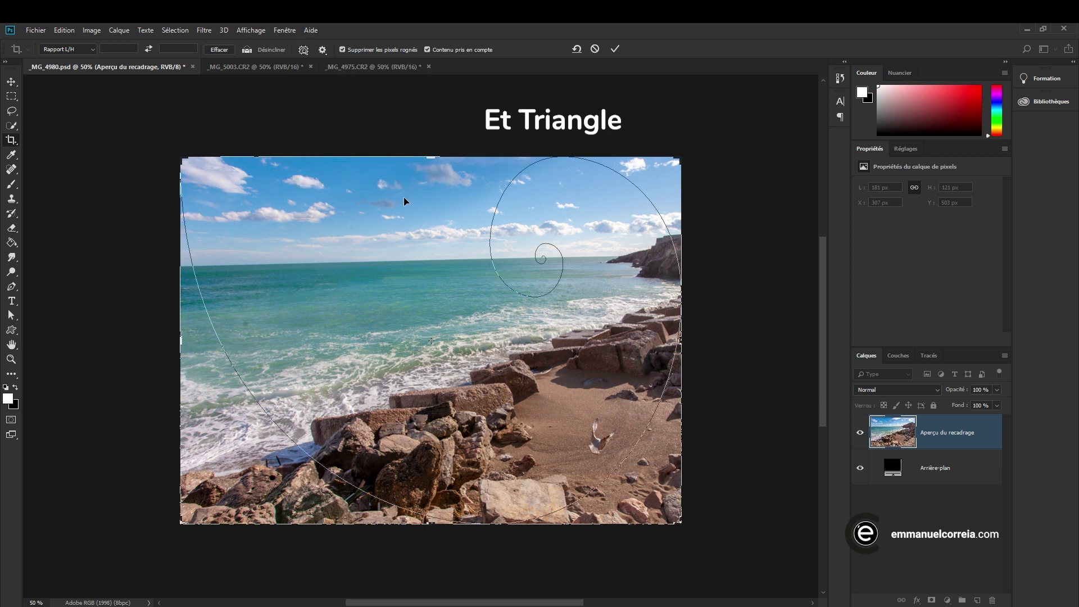
key(shift+o)
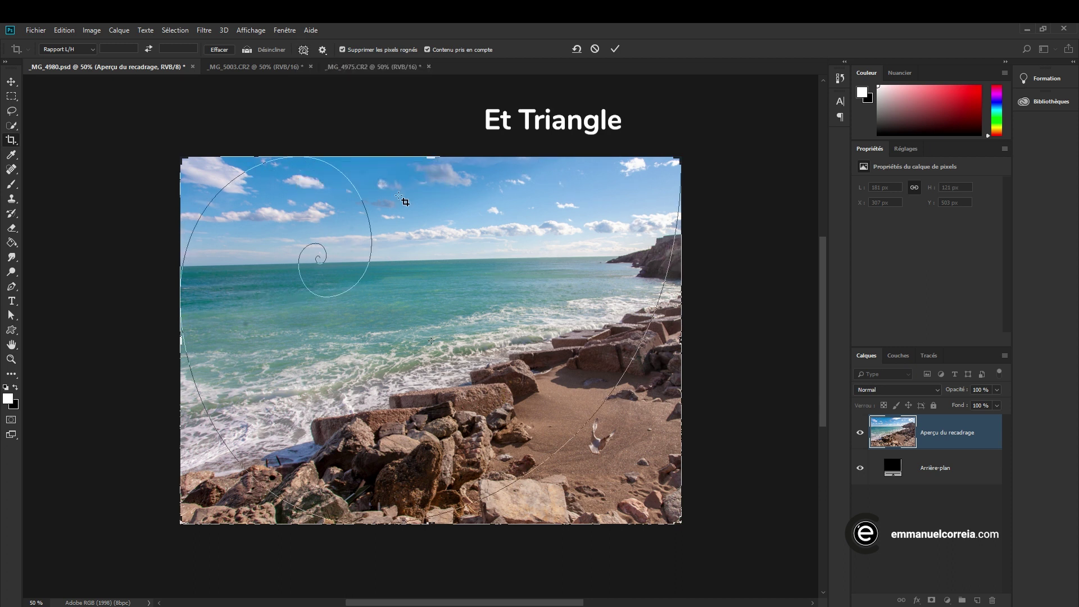
key(shift+o)
key(shift+o)
key(shift+o)
key(shift+o)
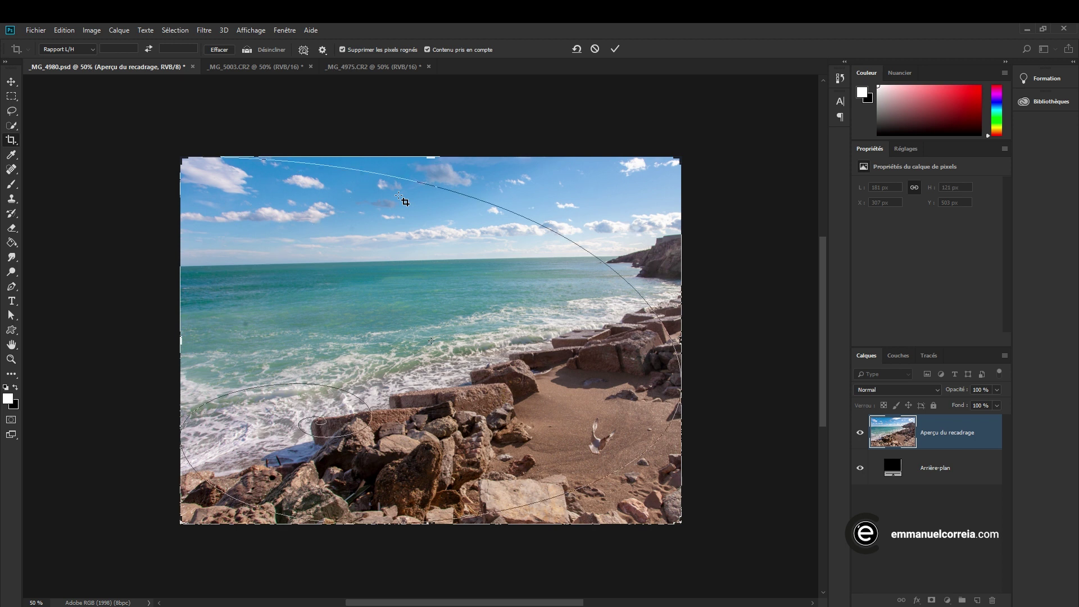
key(shift+o)
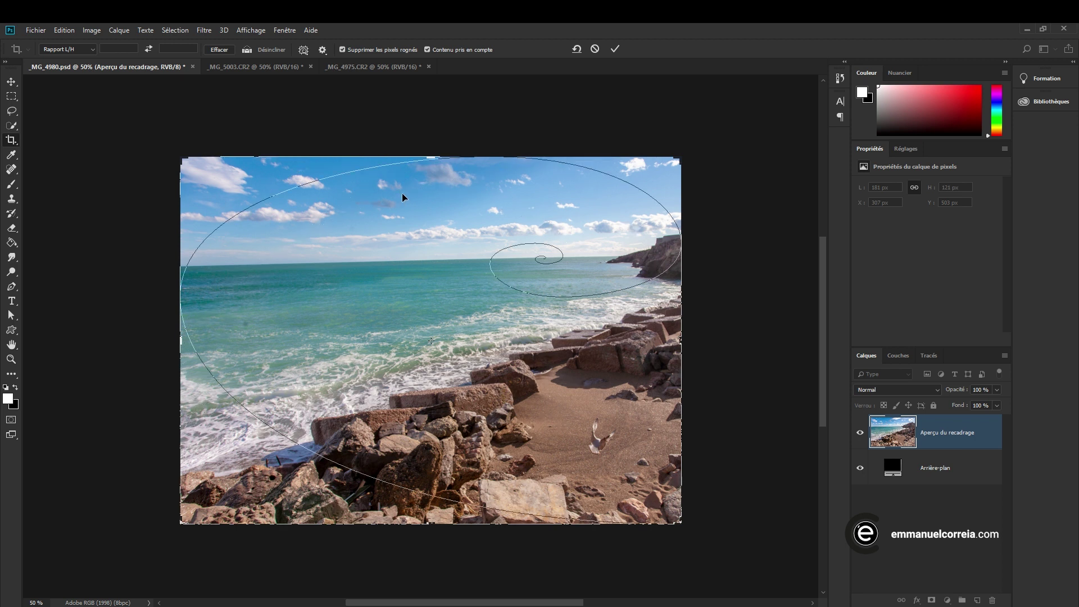
key(shift+o)
key(shift+o)
key(shift+o)
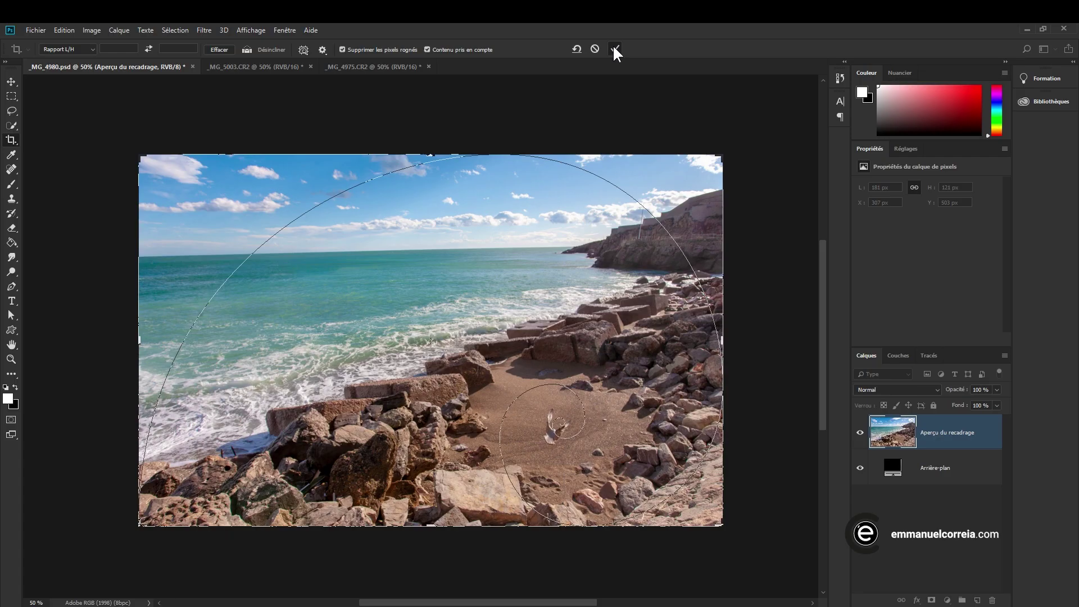
Apply the crop to the beach photo, and undo it to restore the full image
click(537, 47)
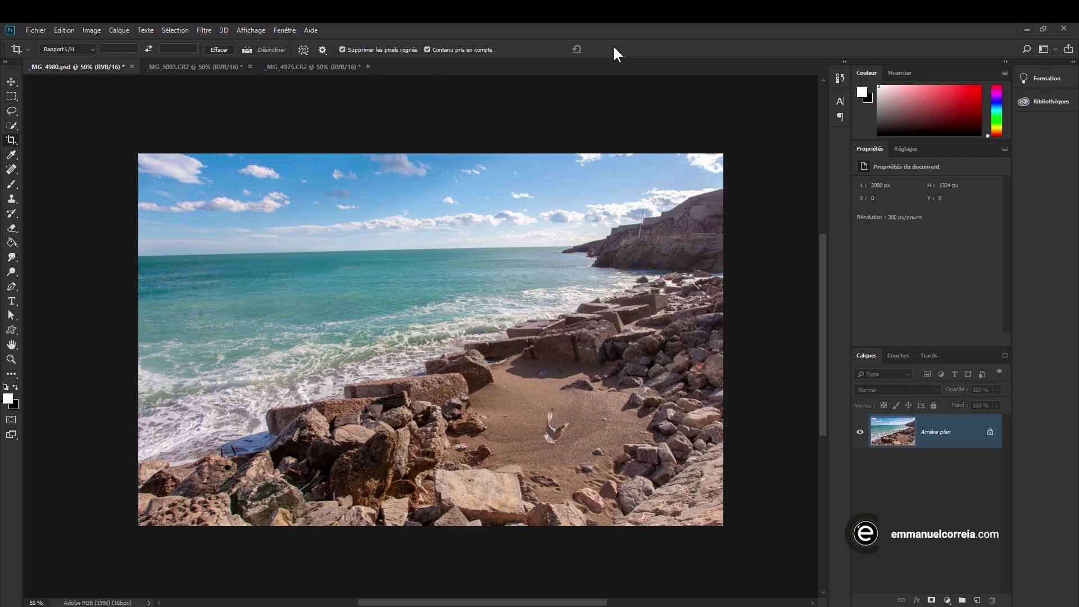
click(67, 29)
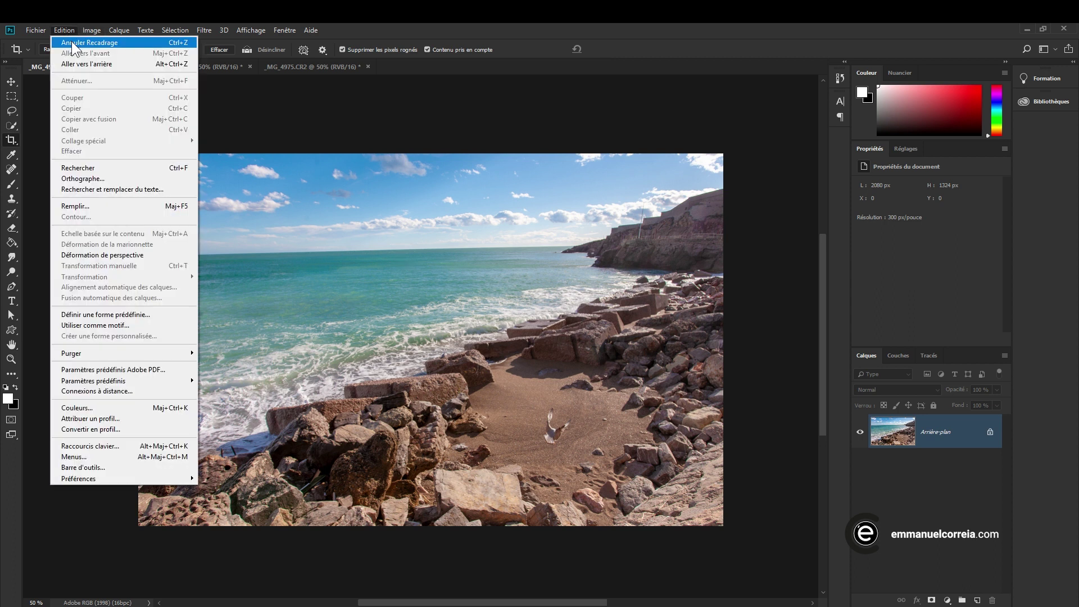
click(99, 45)
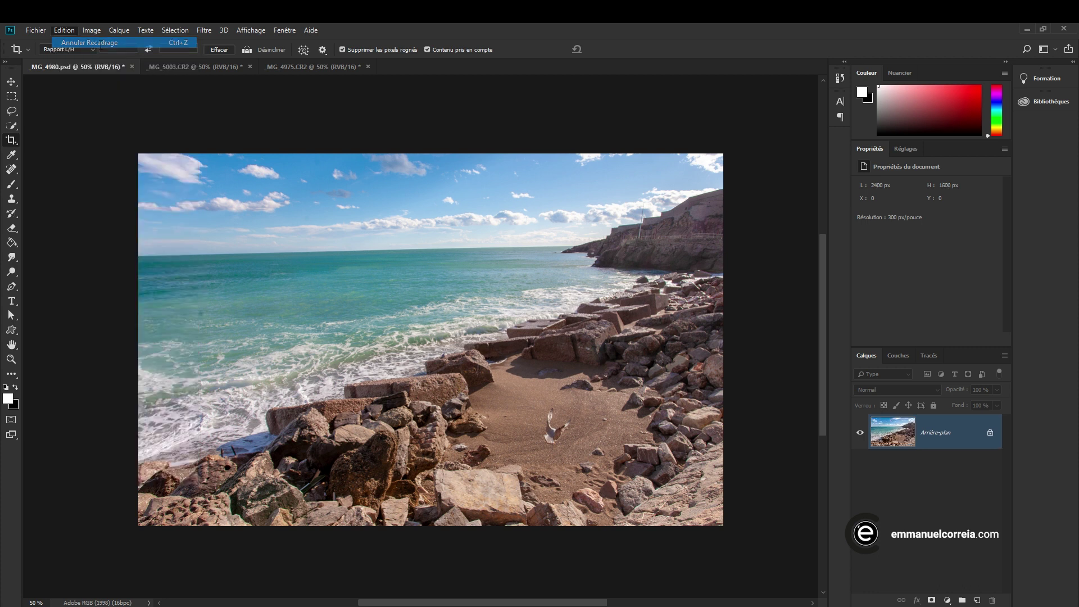
Reactivate the Crop tool and straighten the photo by tracing a line along the sea horizon
key(h)
click(11, 140)
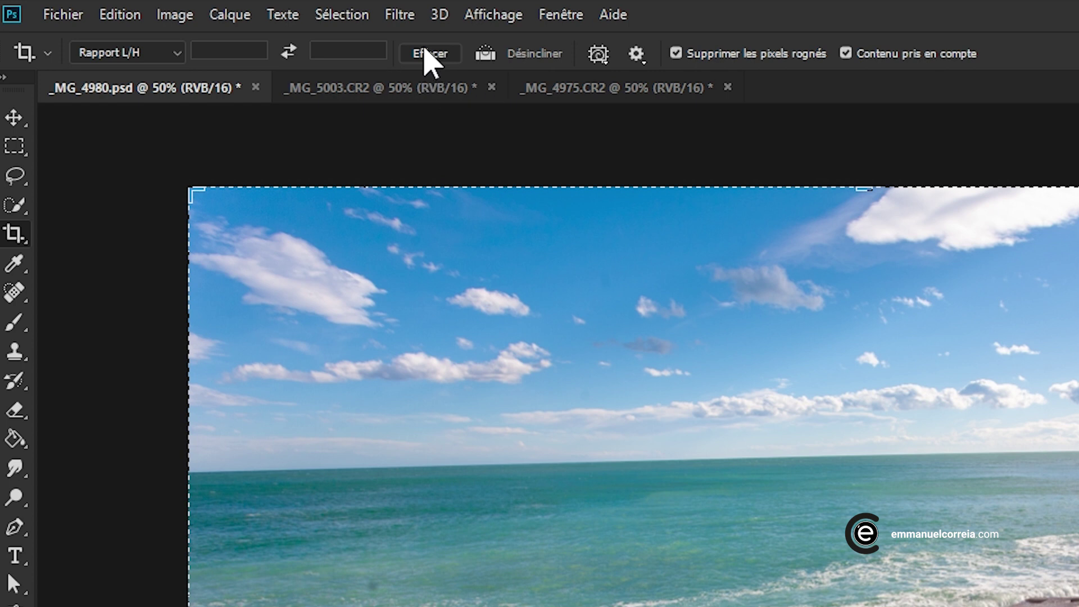
click(486, 53)
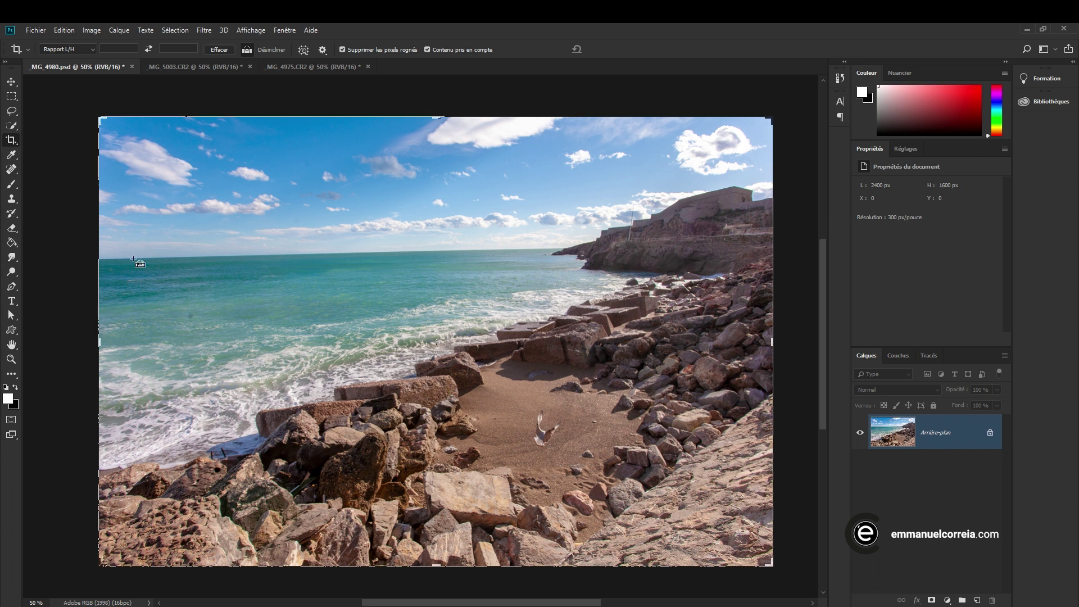
drag(133, 259, 526, 249)
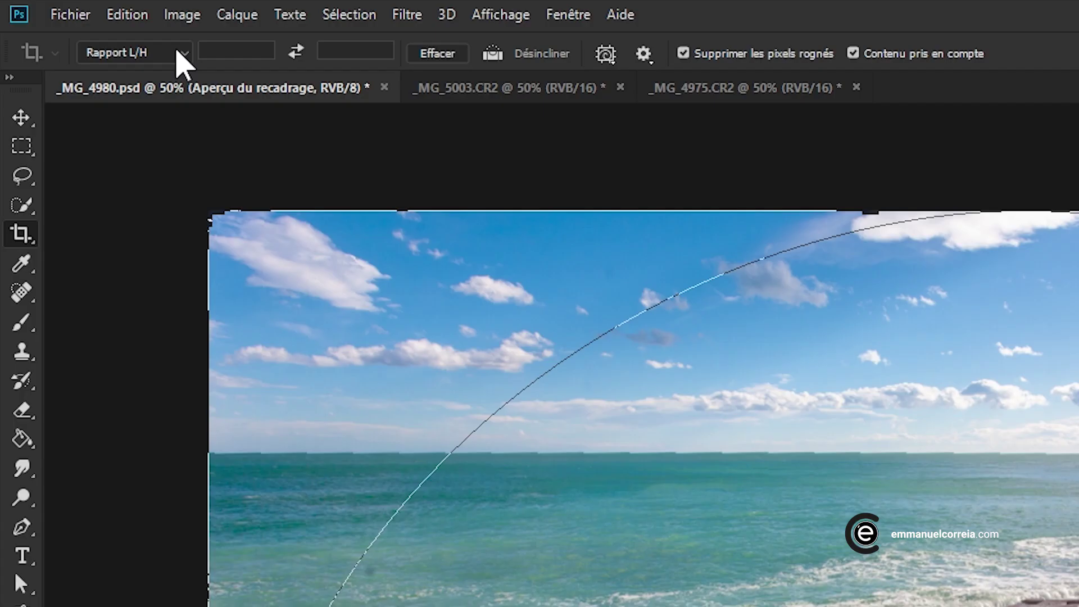
Set the crop ratio to Format d'origine, tighten the frame inside the rotated image's edges, and apply the crop
click(177, 52)
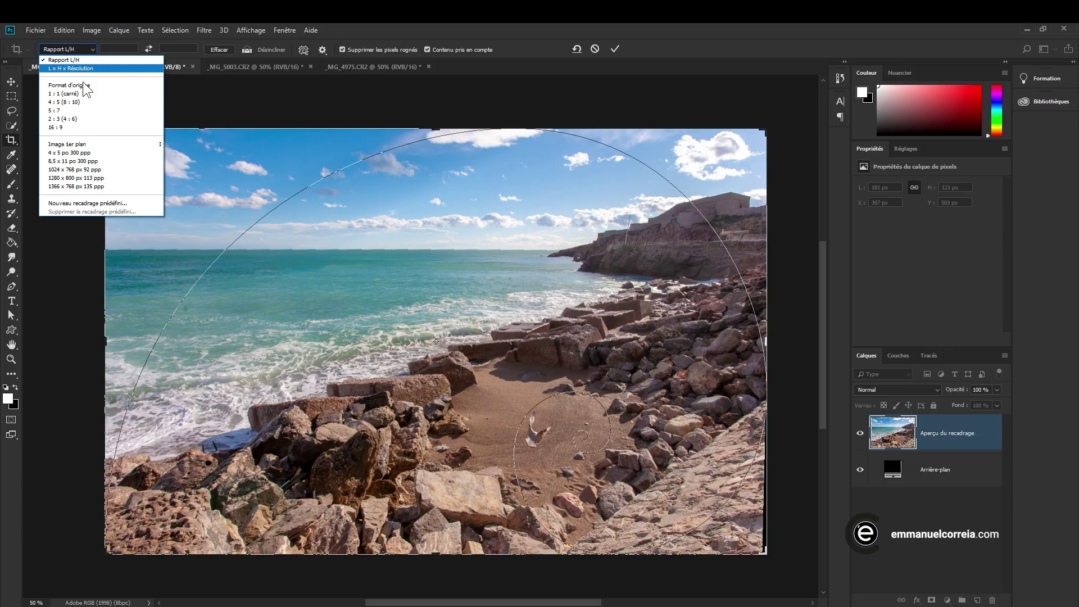
click(166, 125)
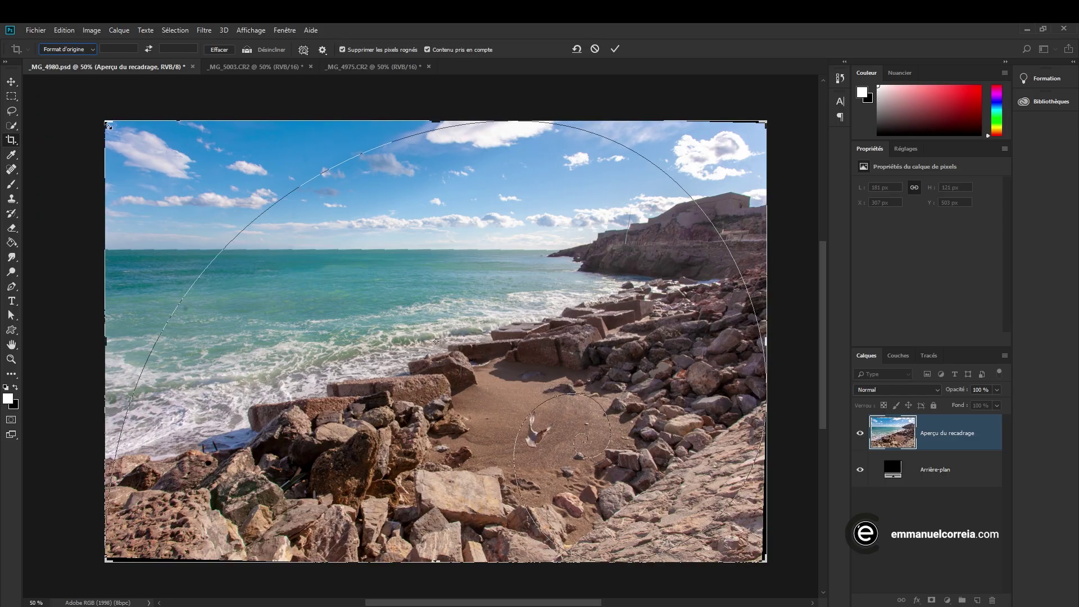
drag(109, 127, 100, 124)
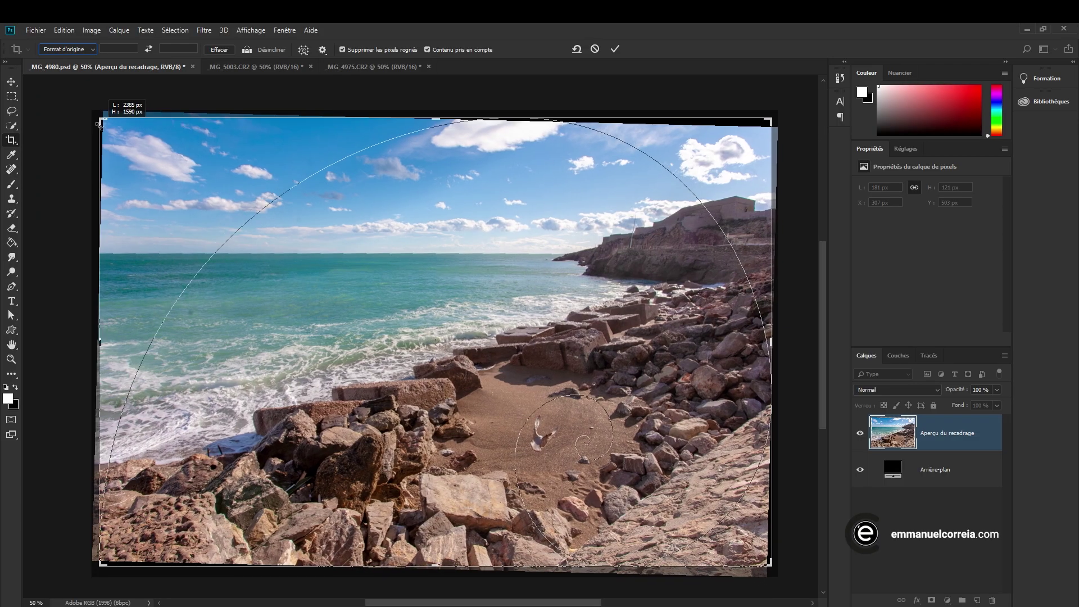
drag(768, 122, 756, 130)
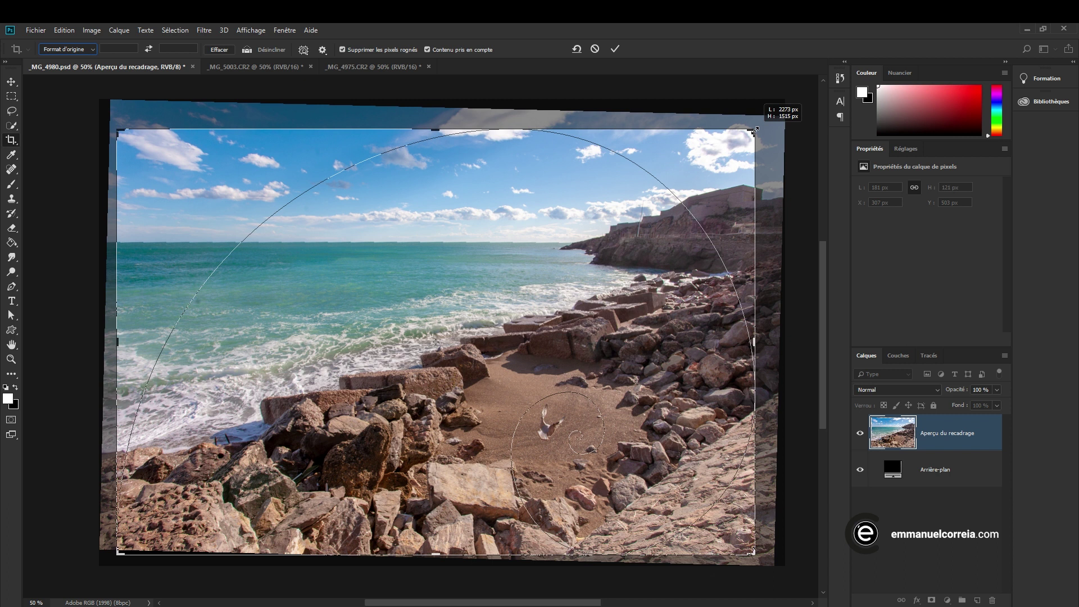
click(614, 49)
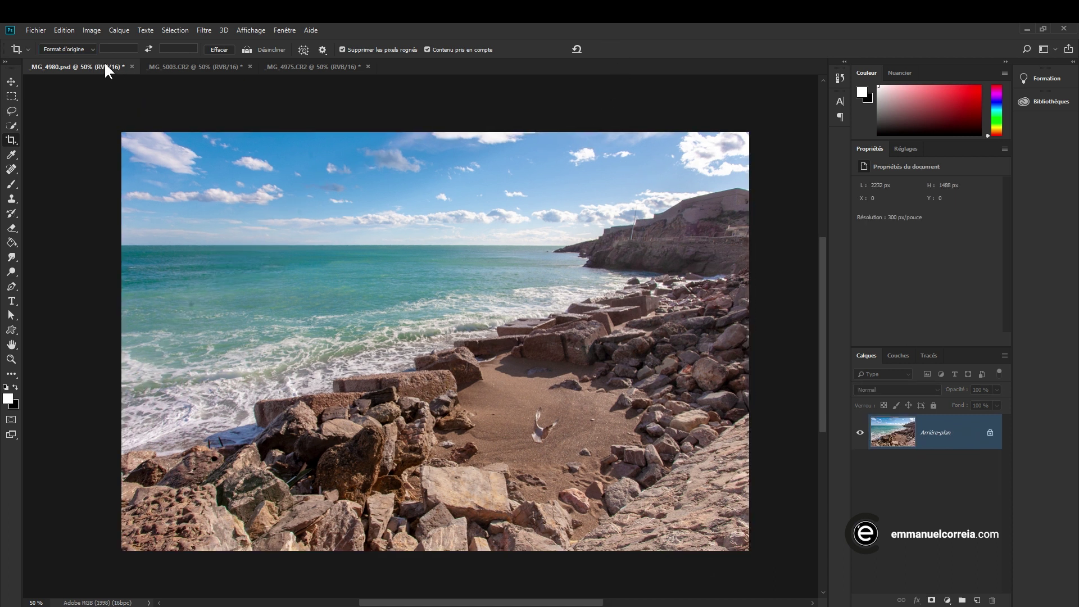
Undo the straightened crop and draw a new original-ratio crop frame over most of the photo
click(65, 31)
click(76, 43)
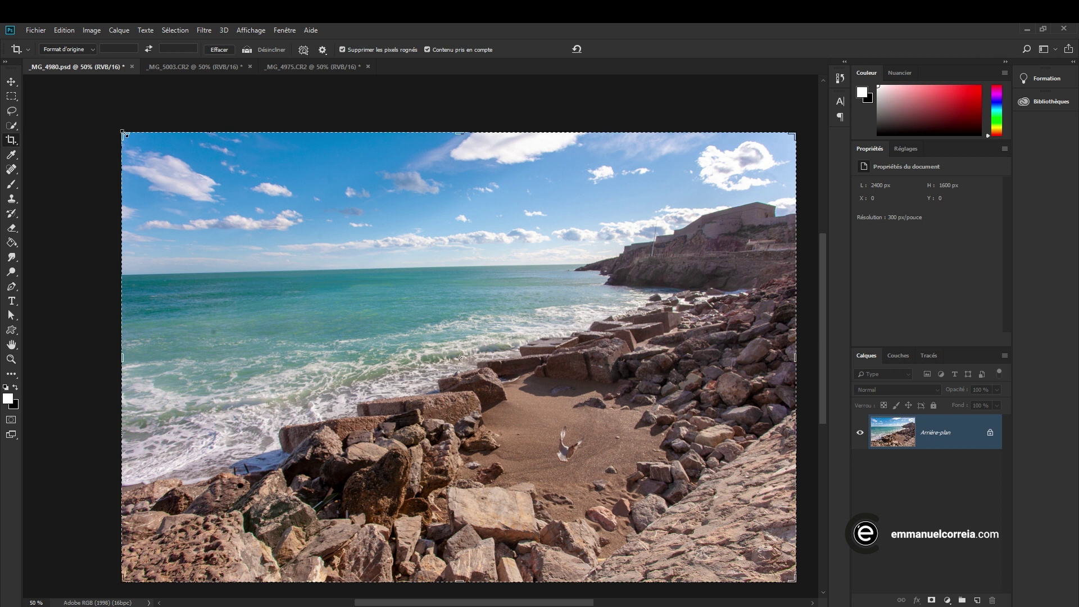
drag(163, 173, 798, 536)
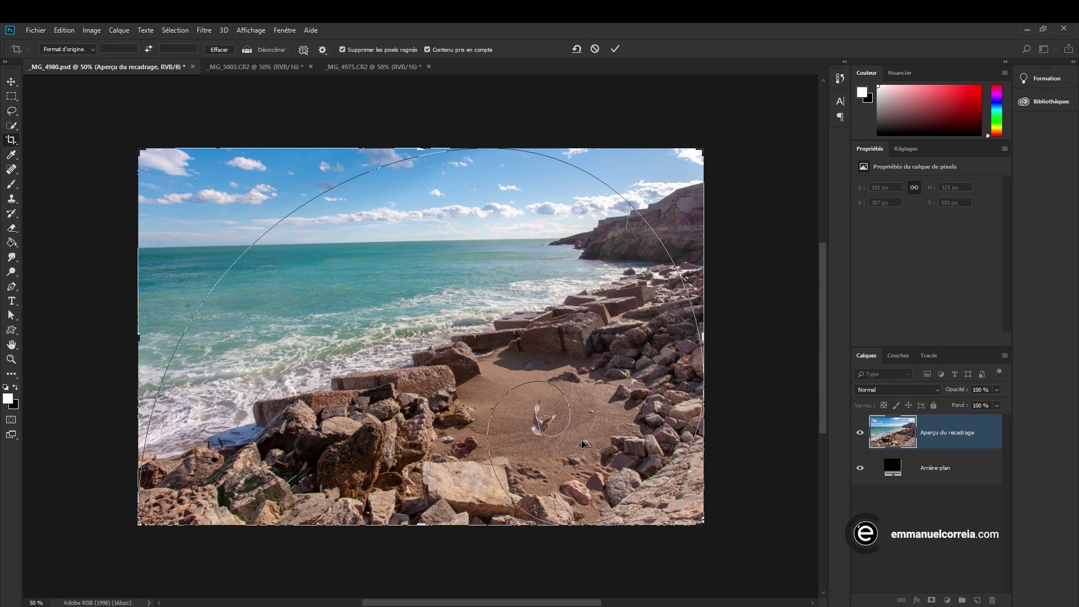
Set the crop to L x H x Résolution with 15 cm width, 10 cm height and 300 px/po, and apply it to the beach photo
click(90, 50)
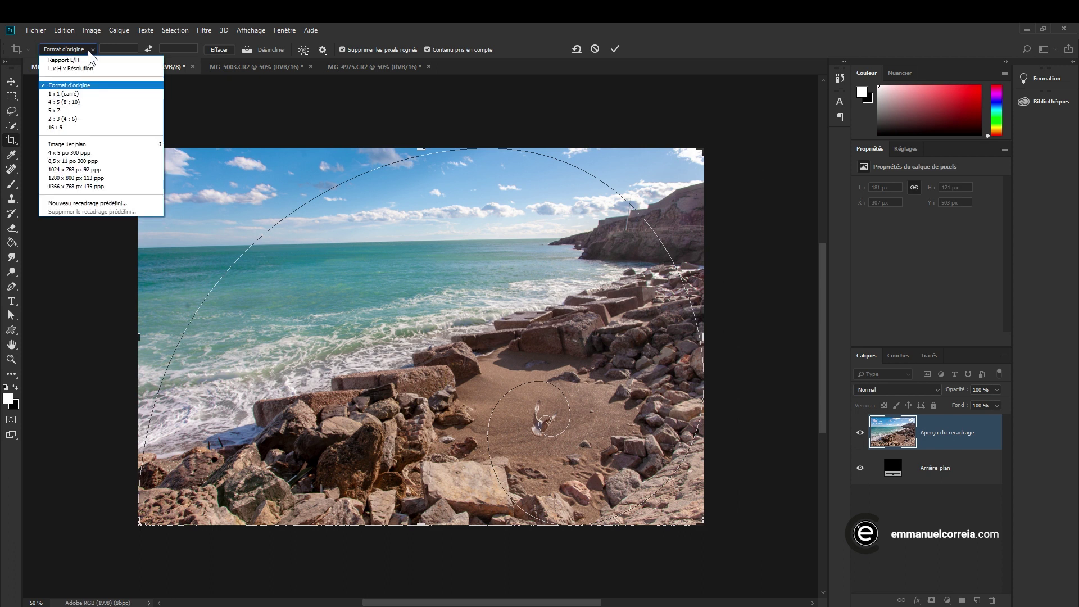
click(66, 68)
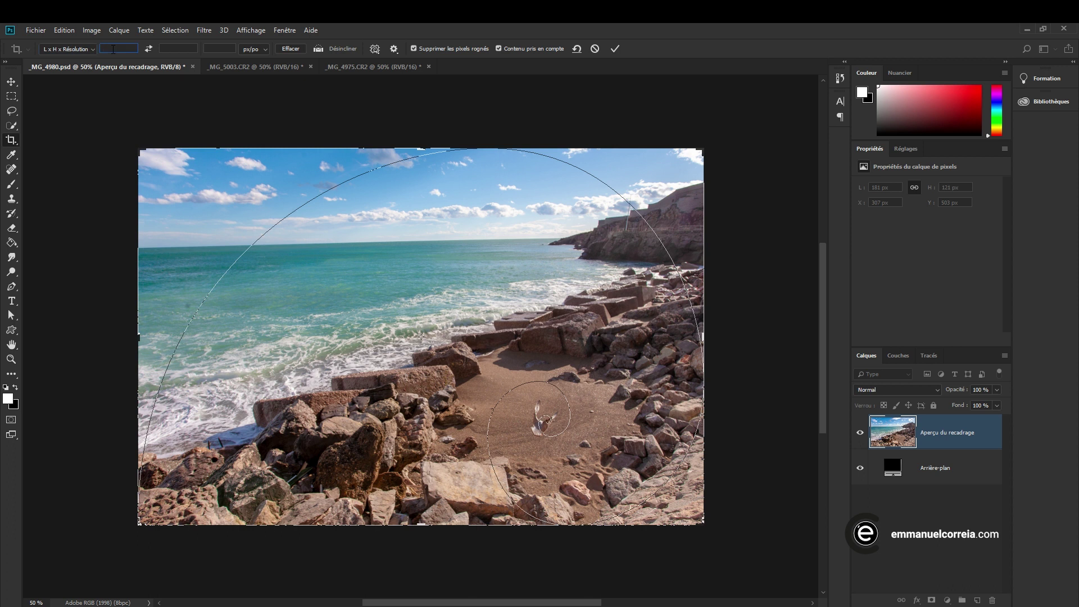
text(5)
text(15)
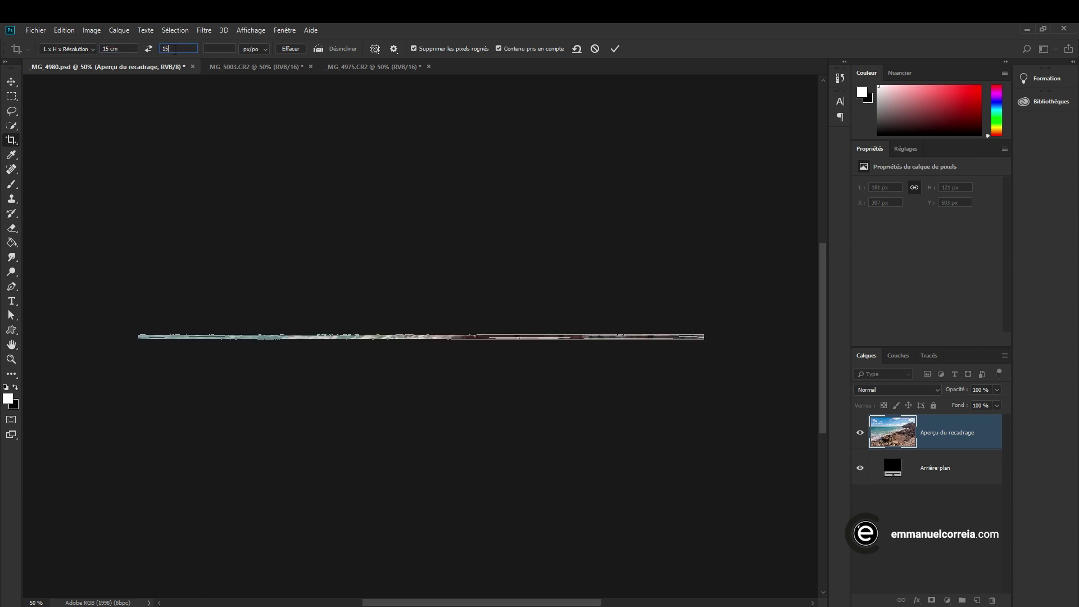
key(BackSpace)
text(0cm)
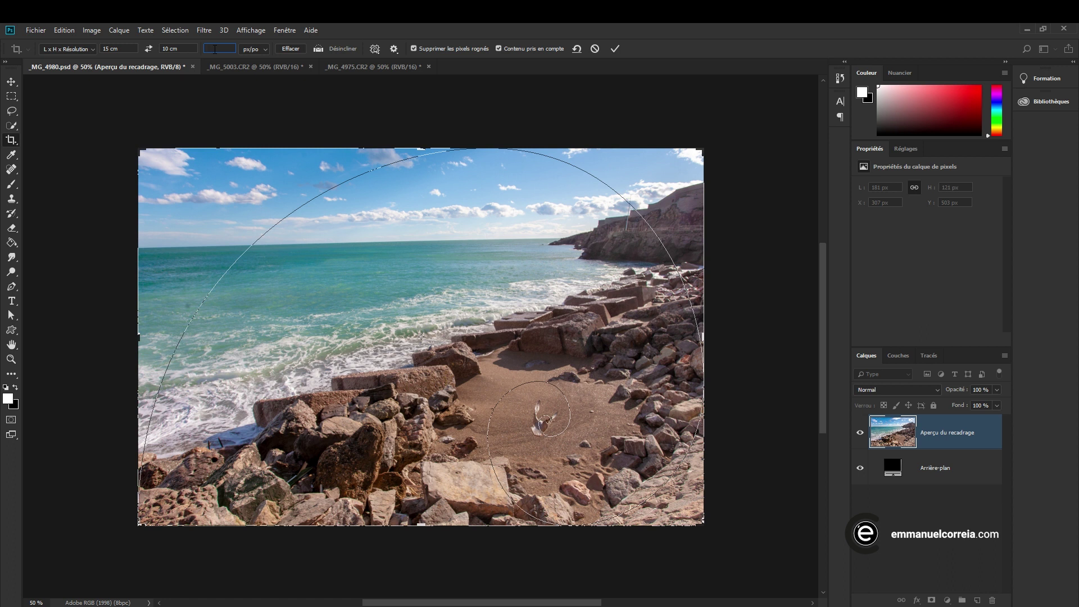
text(300)
click(616, 49)
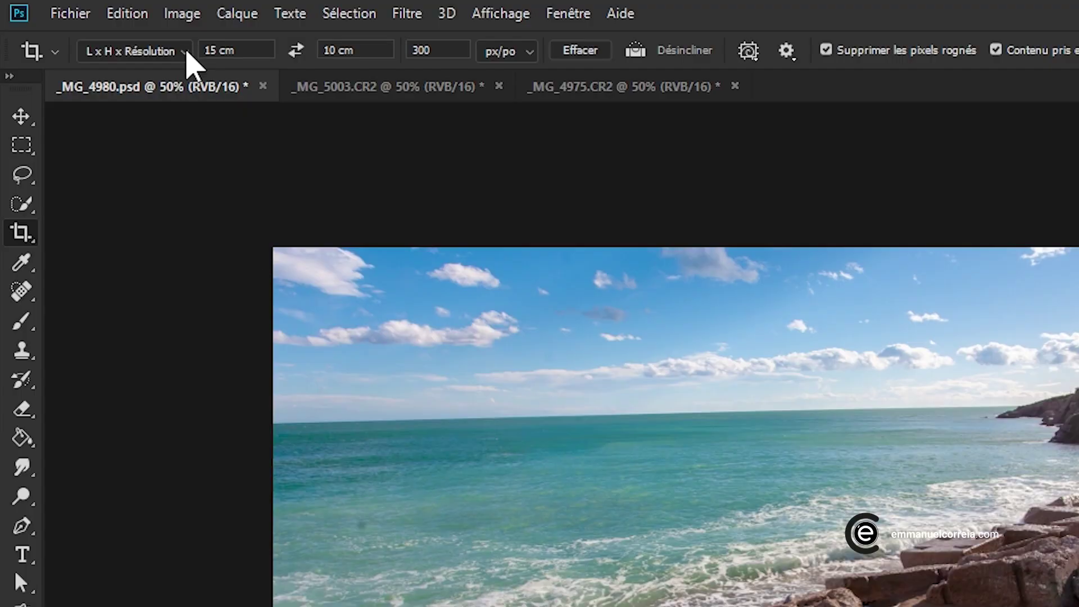
Save the current crop dimensions as a new preset named 15 x 10 cm 300 ppp
click(187, 51)
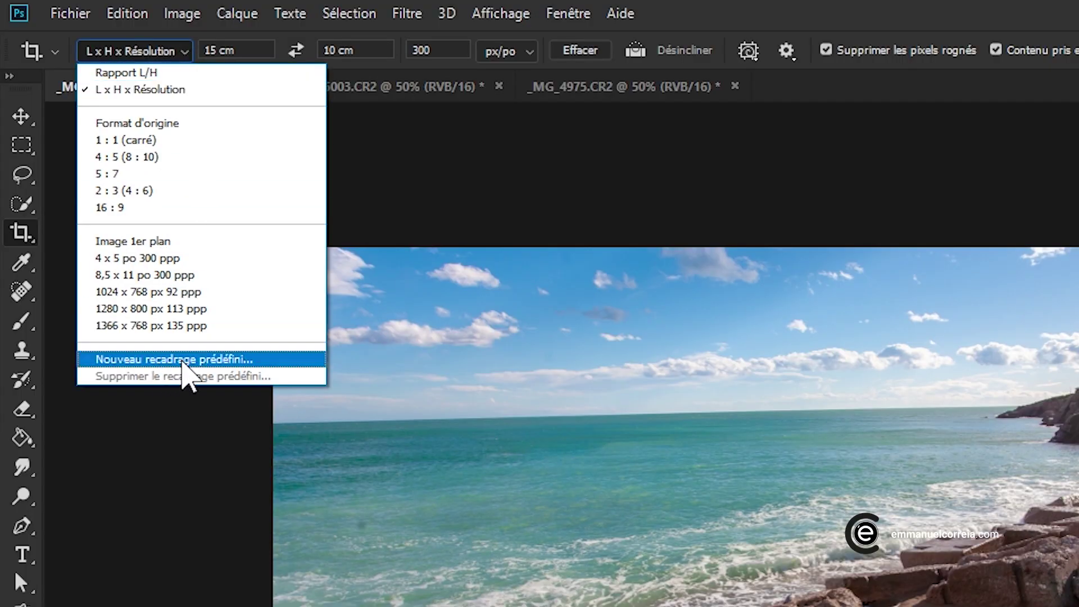
click(187, 359)
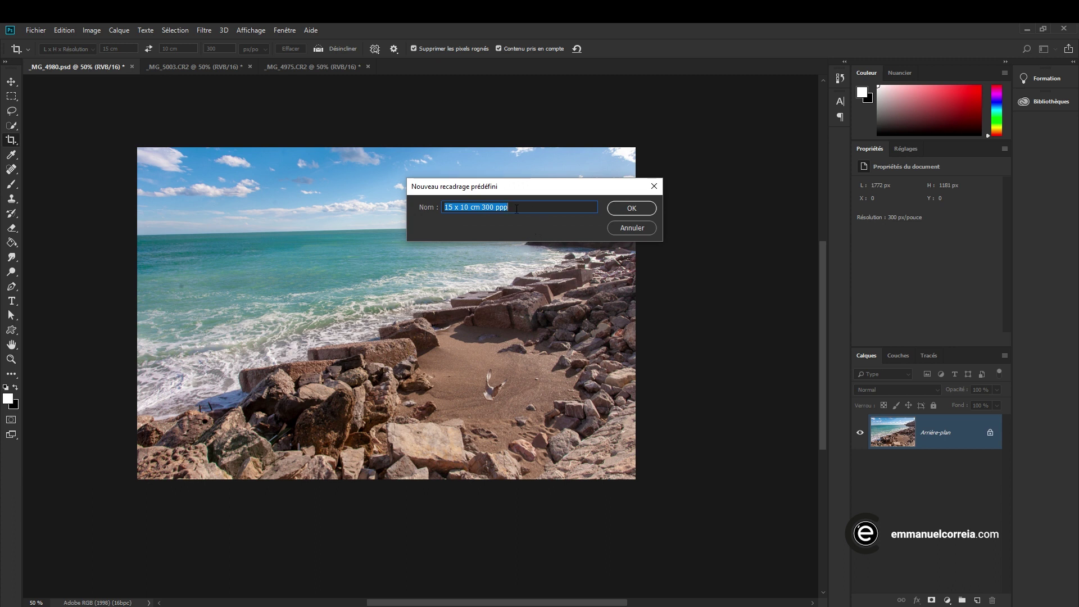
click(638, 209)
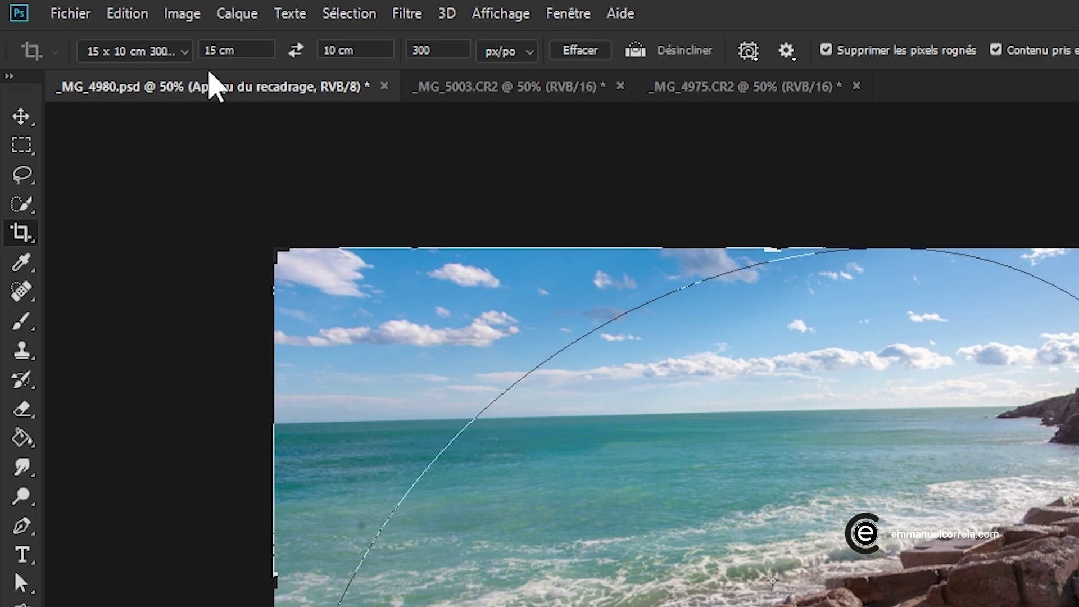
click(185, 51)
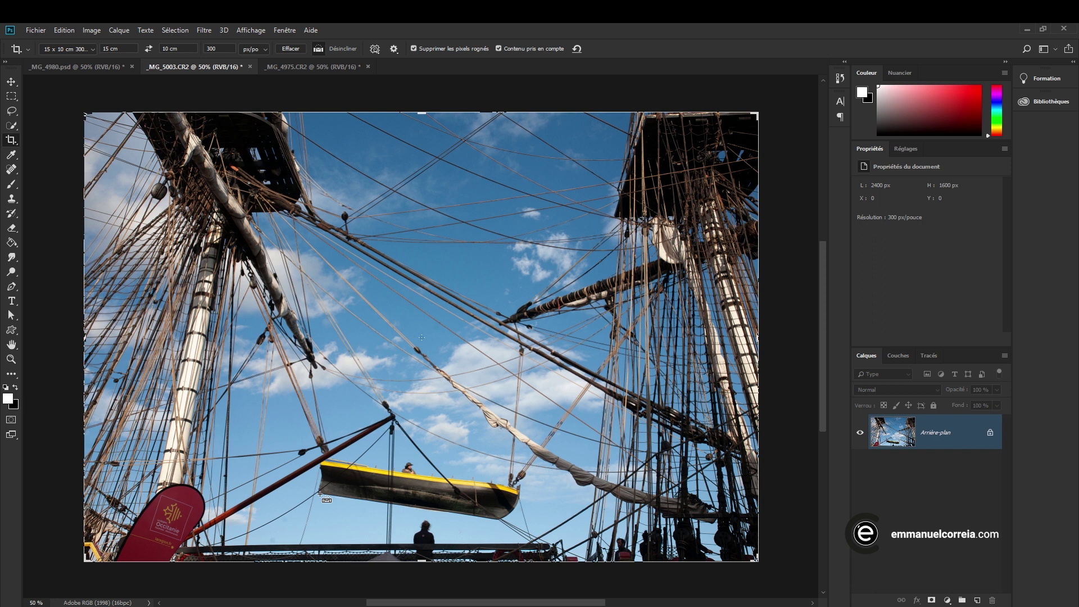
Straighten the _MG_5003.CR2 rigging photo along the suspended boat's hull, tighten and reposition the 15 x 10 cm crop, and apply it
drag(319, 494, 499, 520)
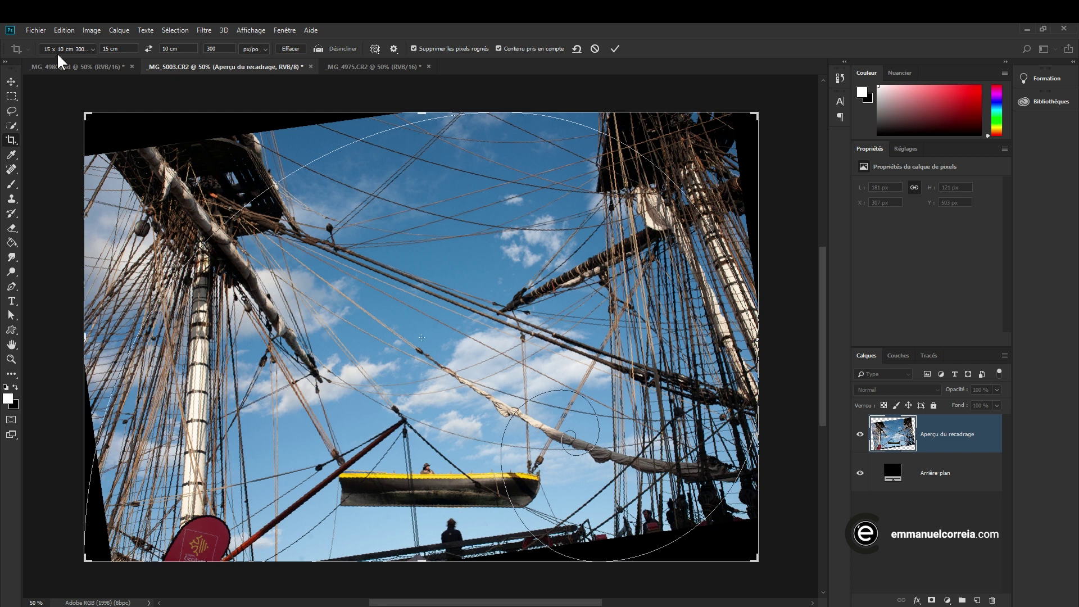
drag(82, 116, 121, 141)
drag(721, 532, 690, 515)
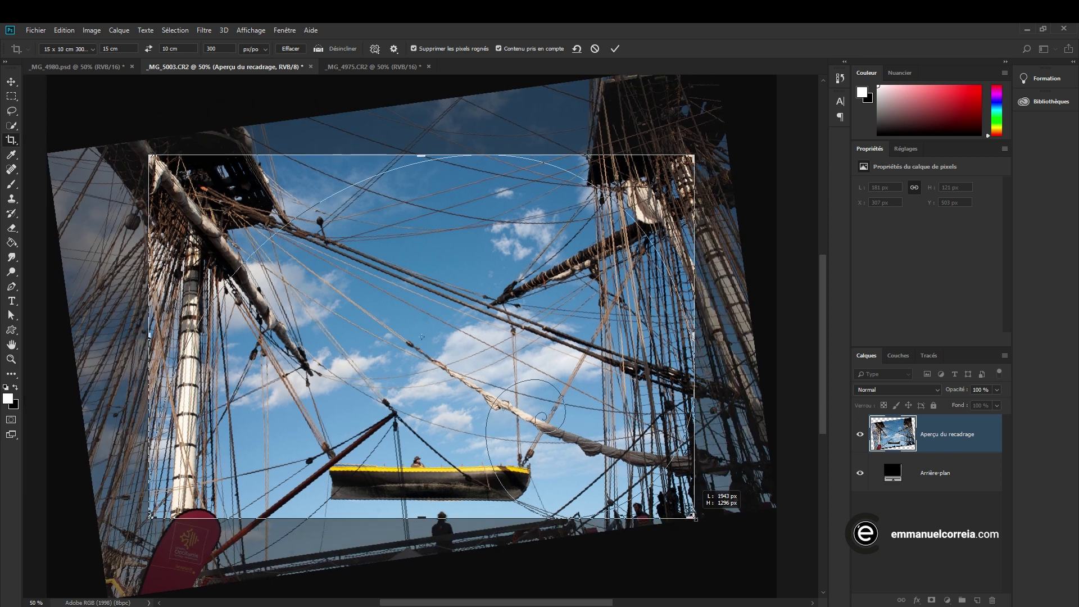
drag(558, 404, 562, 416)
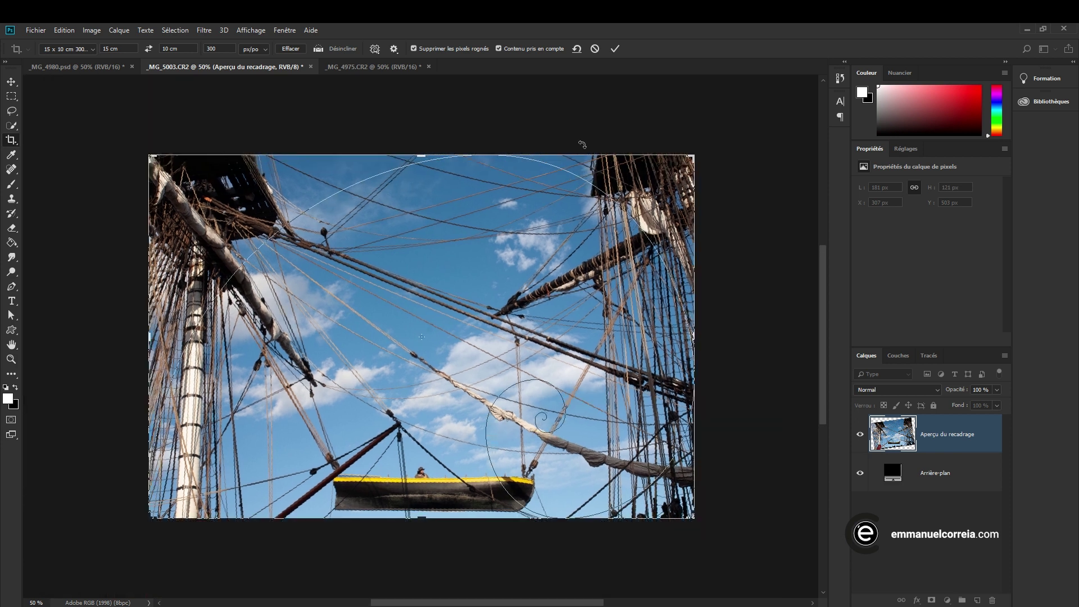
key(Return)
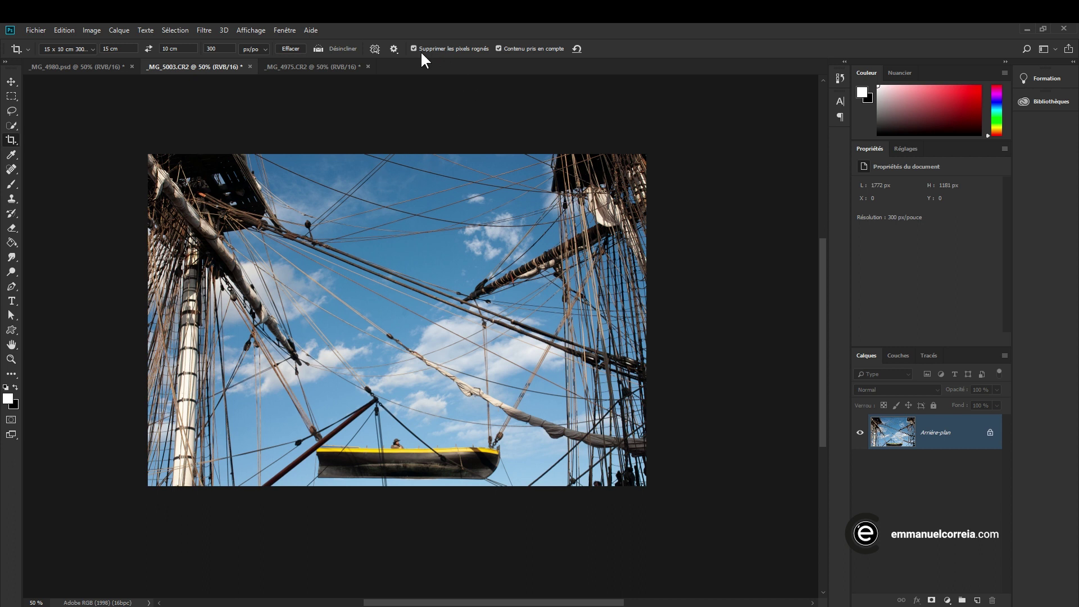
Undo the crop on the rigging photo and turn off Supprimer les pixels rognés
click(64, 30)
click(77, 44)
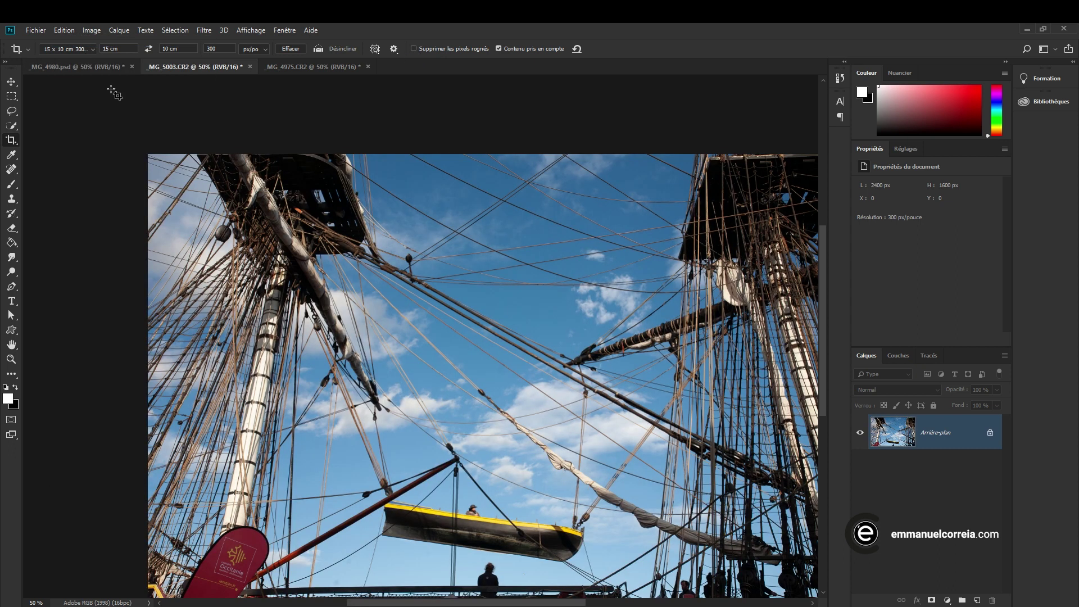
key(ctrl+minus)
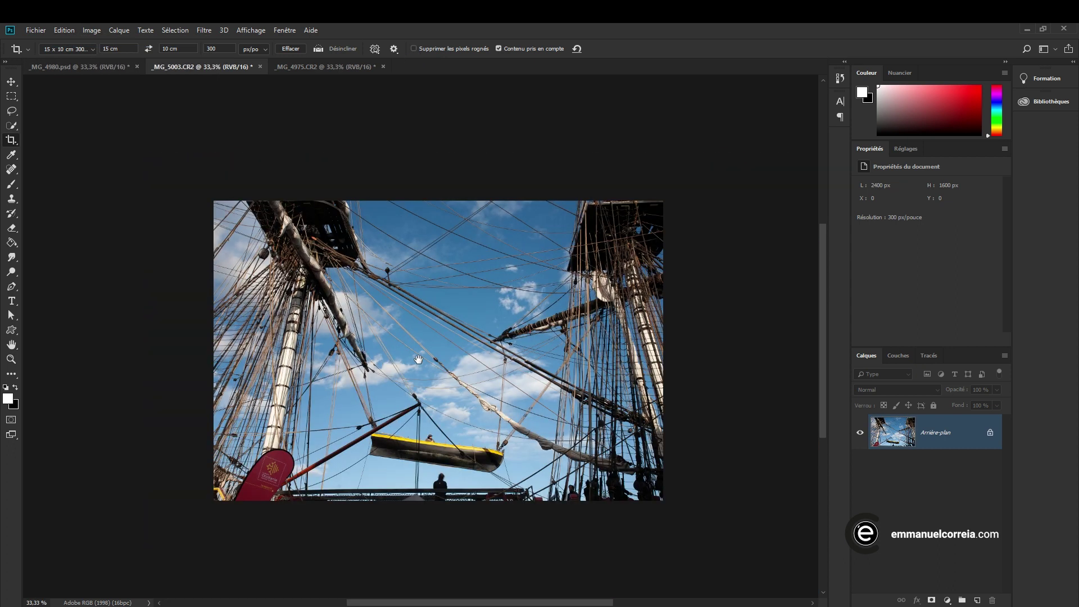
drag(418, 359, 350, 330)
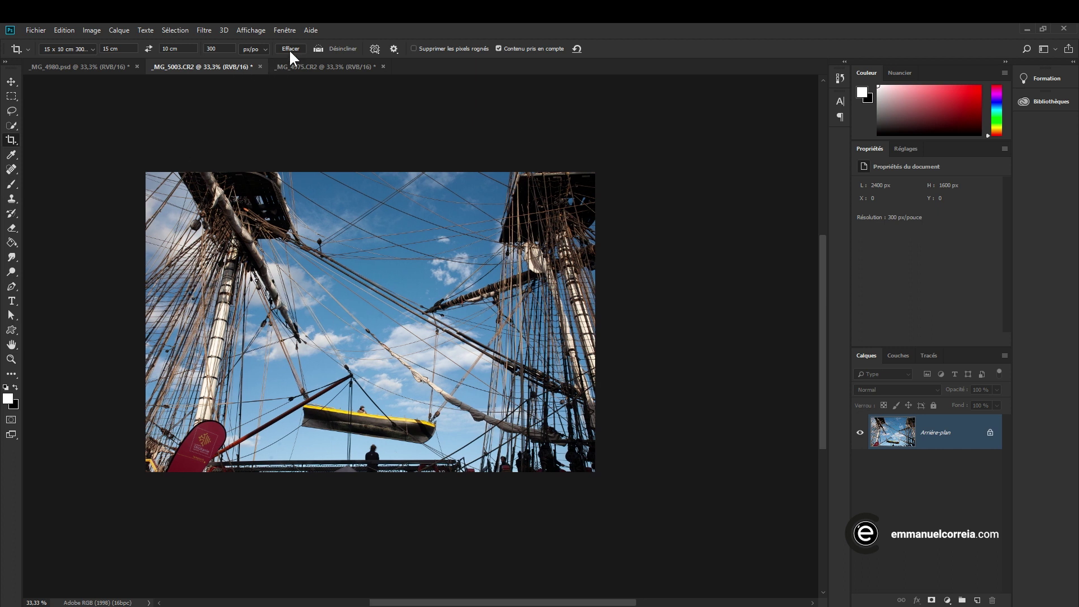
Straighten the rigging photo again along the boat's hull, fit the crop frame inside the rotated image, and apply the non-destructive crop
click(318, 48)
drag(300, 427, 418, 444)
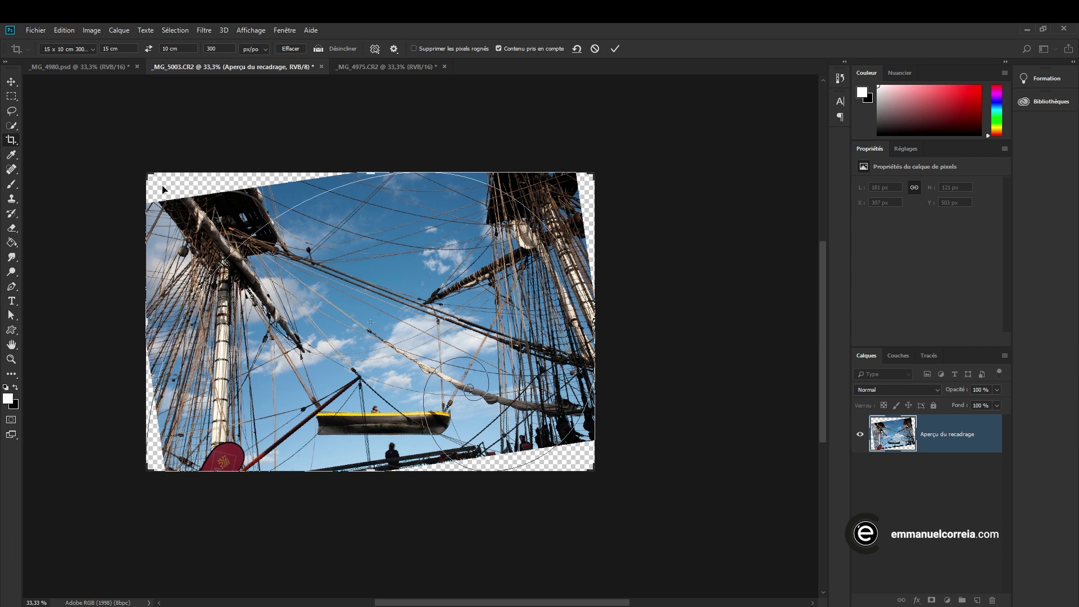
drag(149, 175, 170, 204)
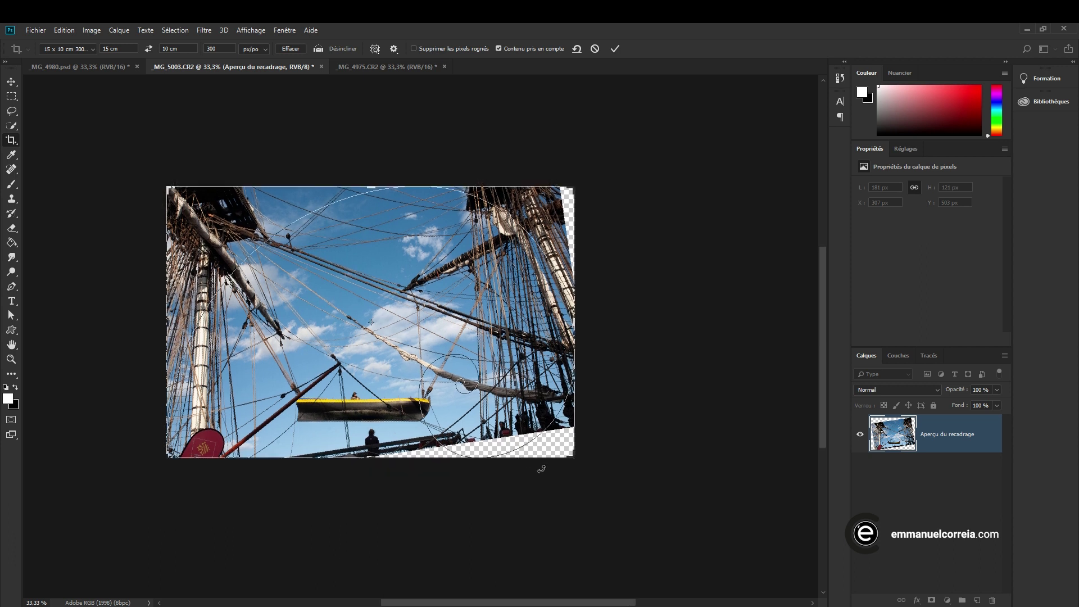
mouse_move(570, 461)
mouse_down()
mouse_move(549, 447)
mouse_move(578, 474)
mouse_move(563, 451)
mouse_up()
drag(440, 305, 428, 298)
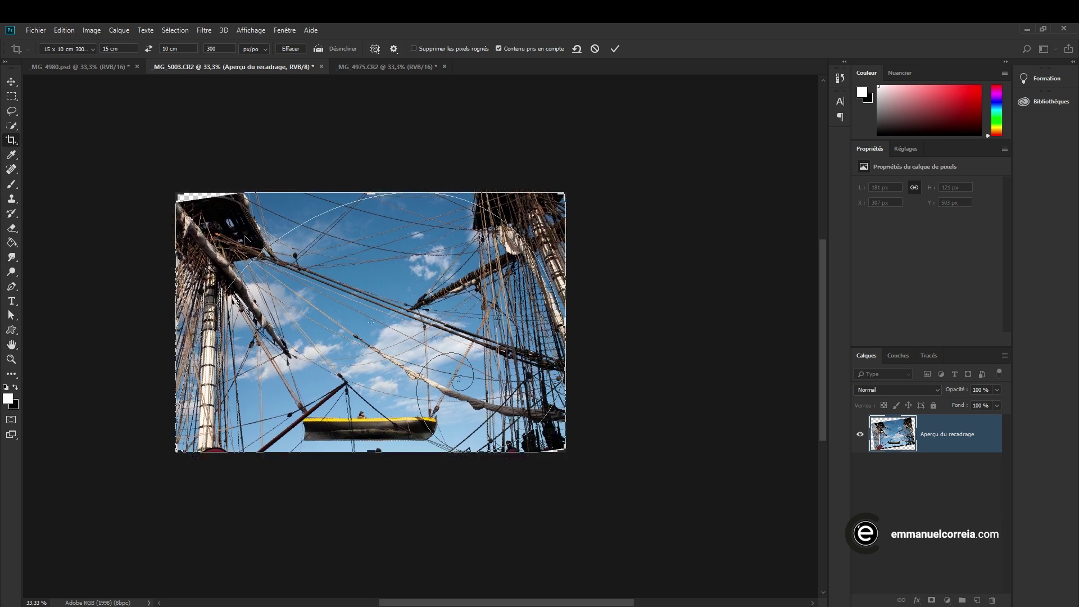
drag(340, 307, 359, 311)
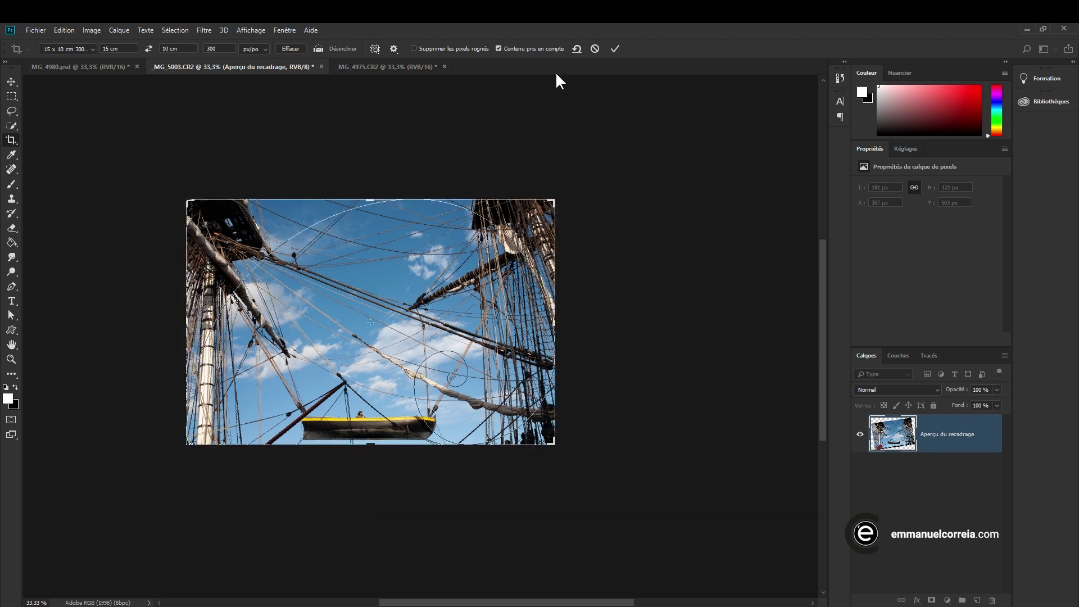
click(615, 48)
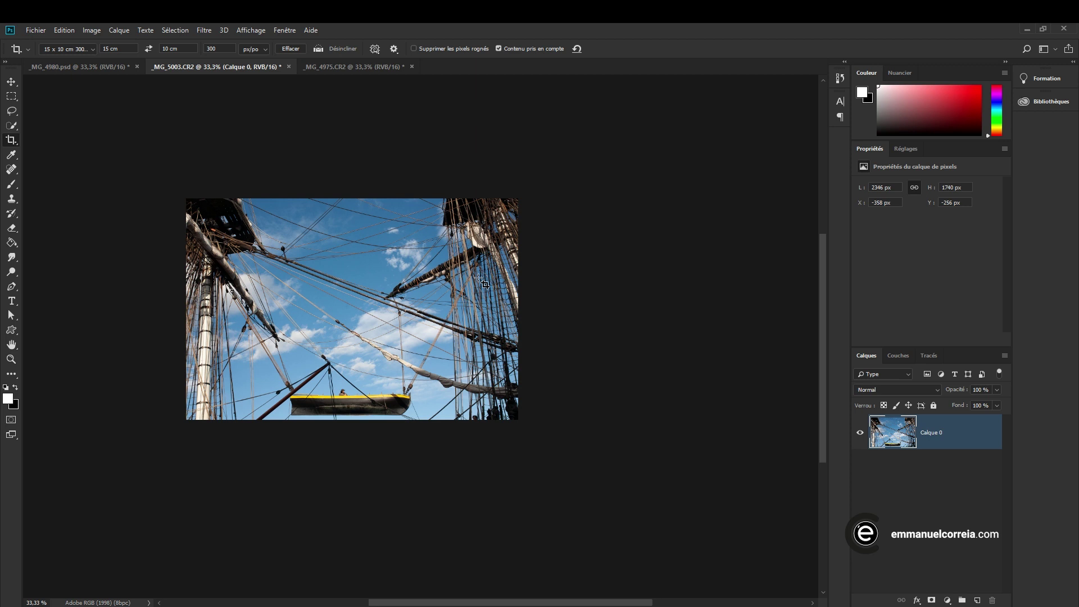
Reopen the crop on the rigging photo, enlarge its frame to reveal the hidden pixels, and cancel the change
scroll(376, 350, up, 1)
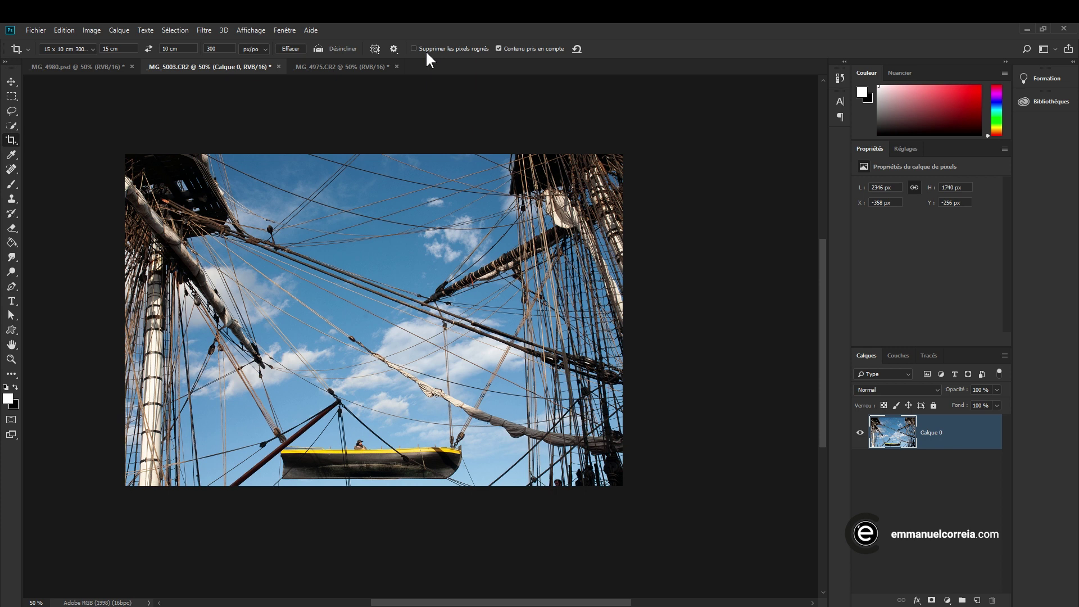
click(11, 141)
drag(125, 155, 92, 130)
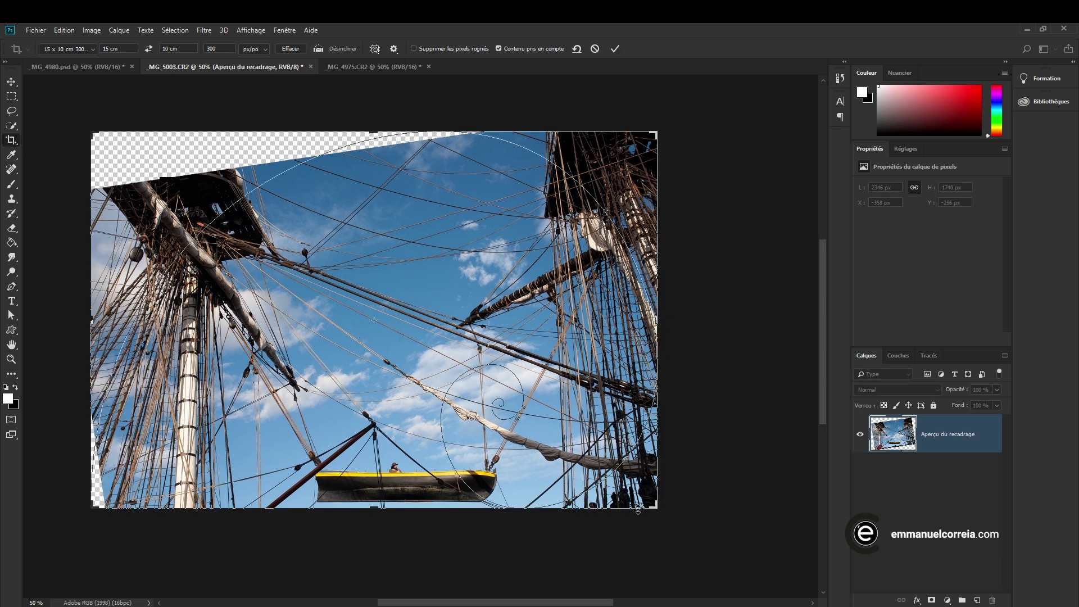
drag(452, 362, 475, 368)
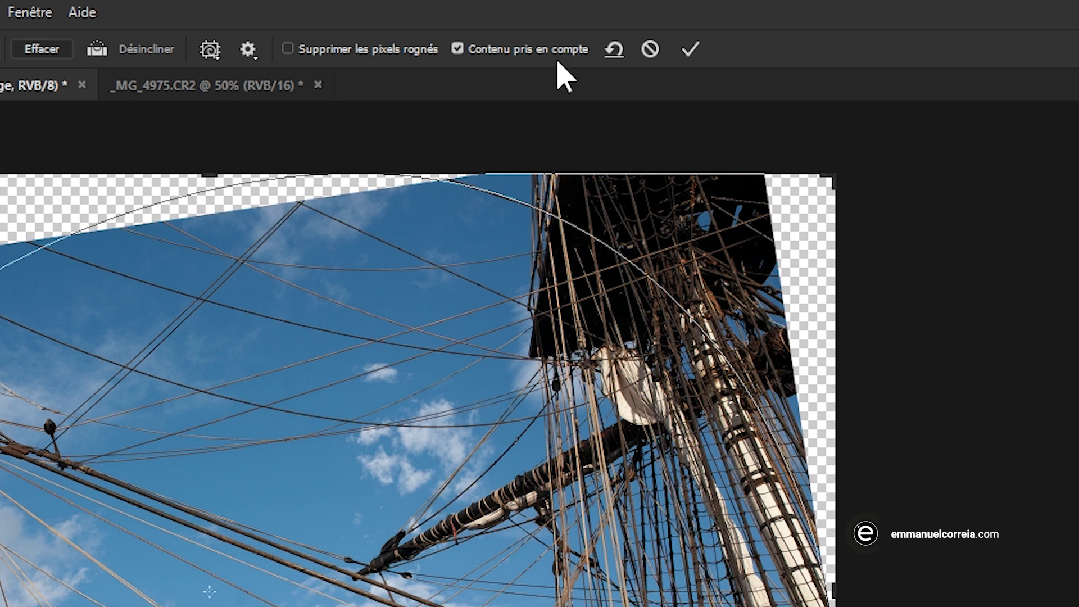
click(650, 49)
Switch to the _MG_4975.CR2 harbour photo and clear the crop width, height and resolution values in L x H x Résolution mode
click(205, 85)
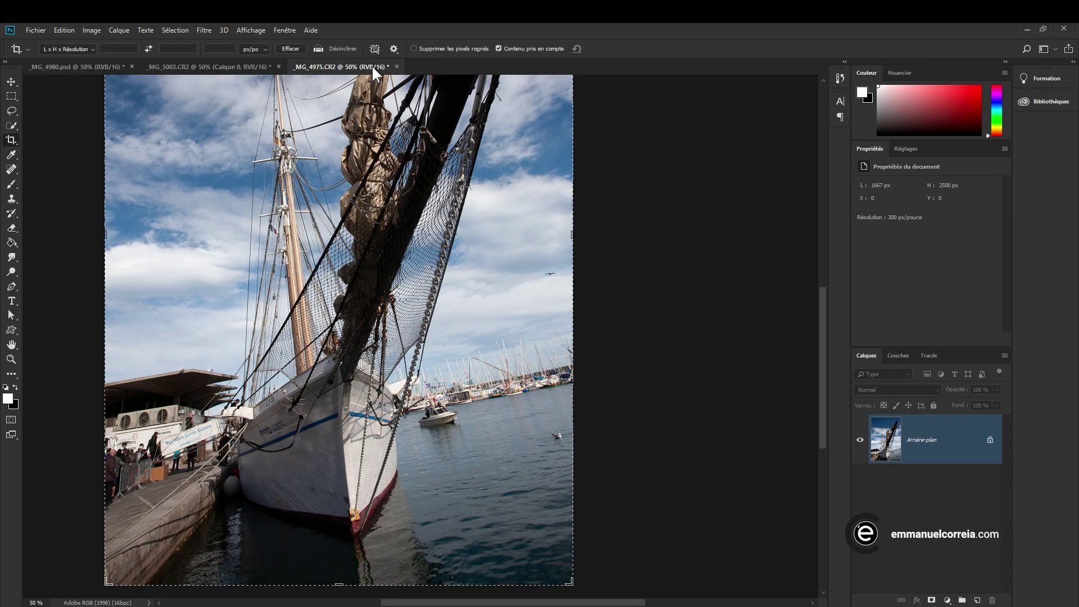
key(ctrl+0)
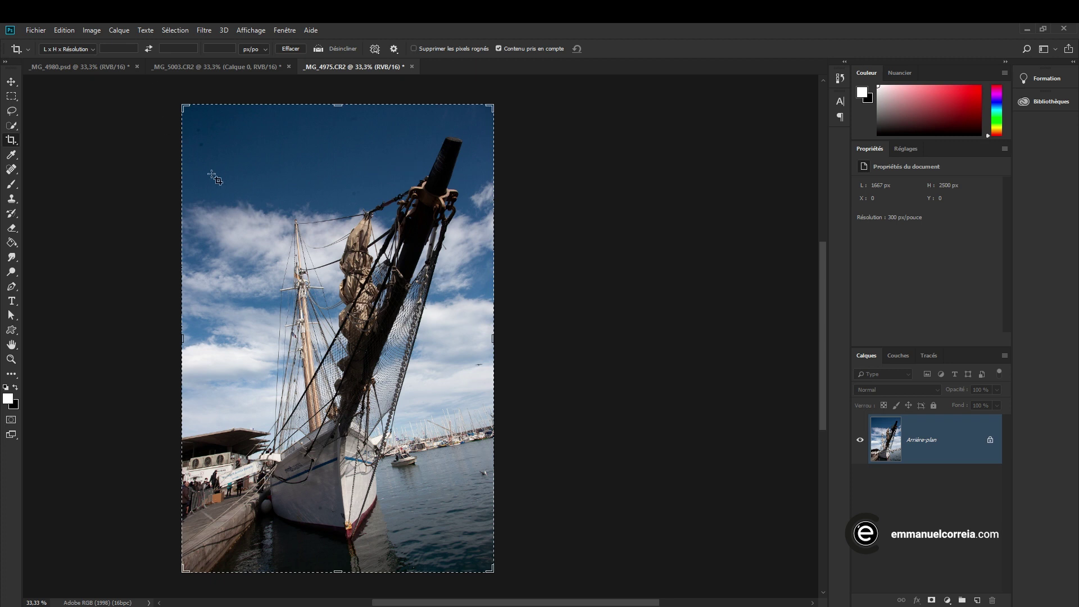
click(89, 49)
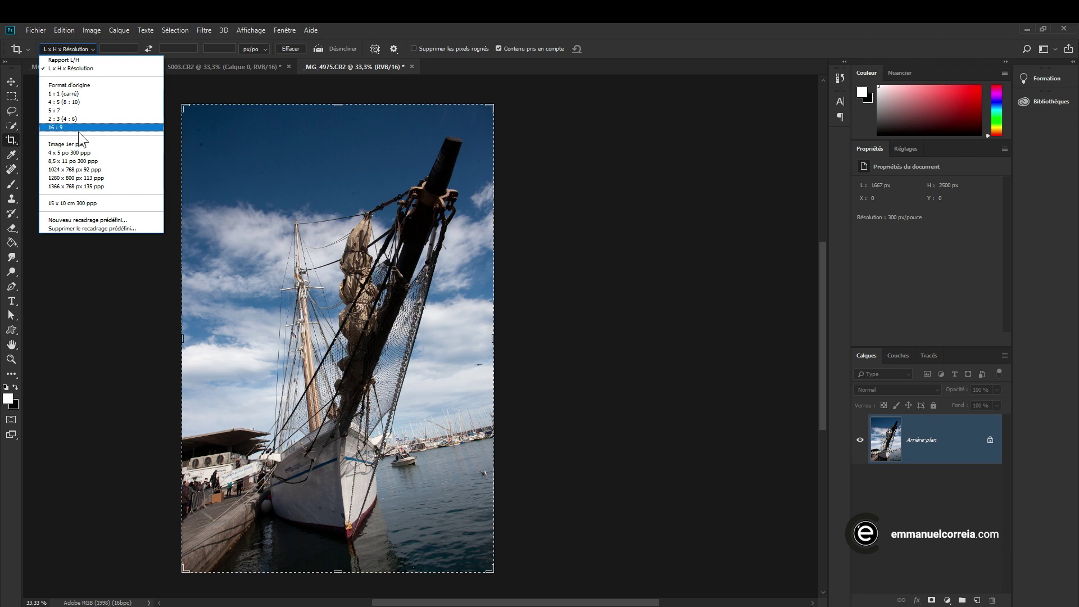
click(92, 203)
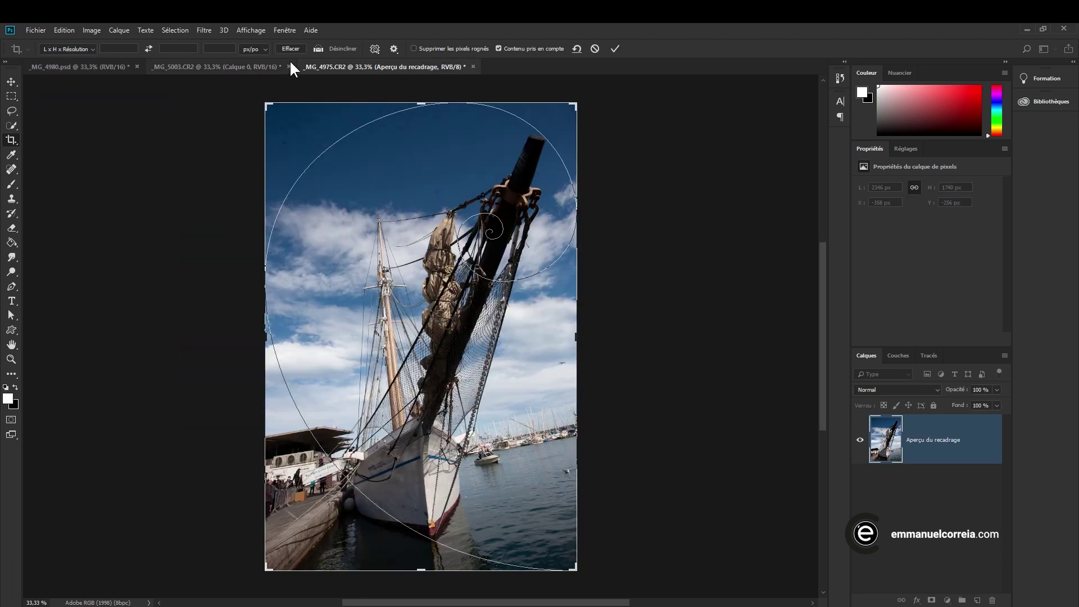
Straighten the harbour photo along its waterline, recompose the ship in a shorter frame, and apply the crop with Contenu pris en compte enabled
click(318, 49)
drag(474, 452, 576, 428)
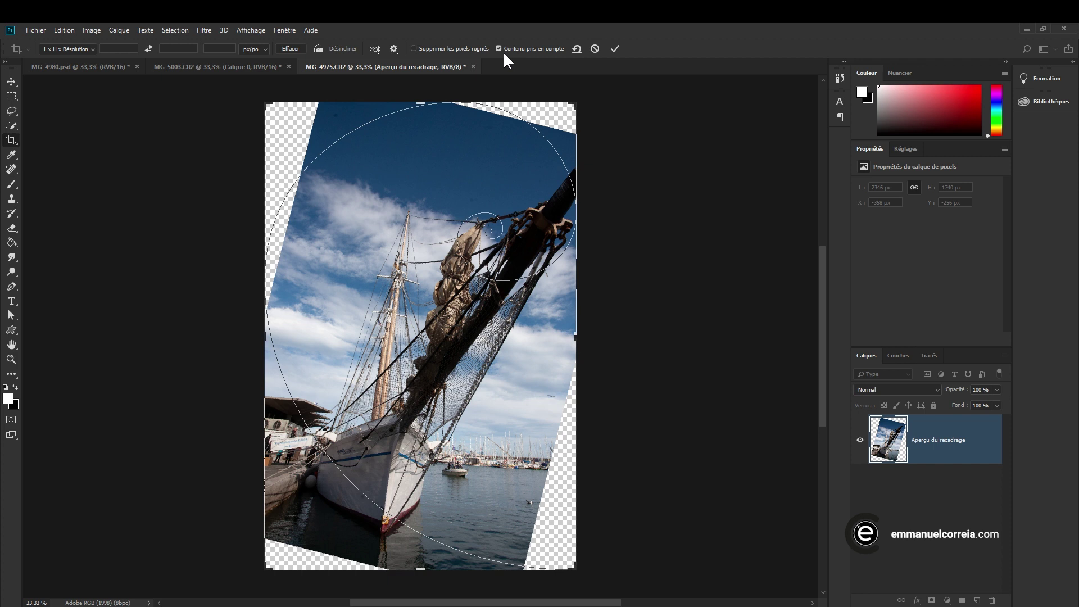
drag(438, 197, 387, 185)
drag(265, 570, 260, 546)
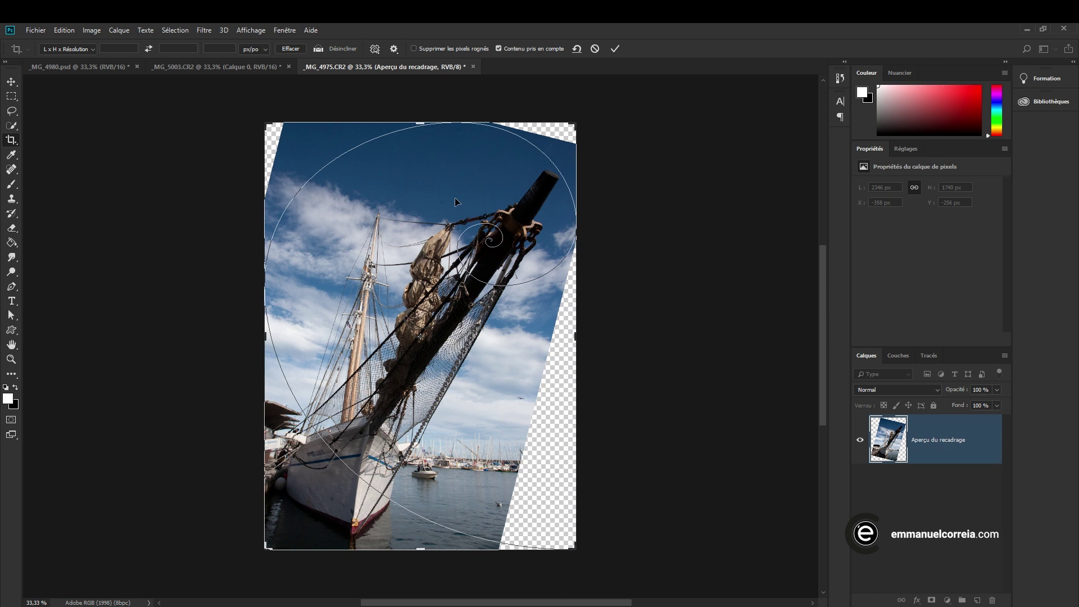
click(615, 49)
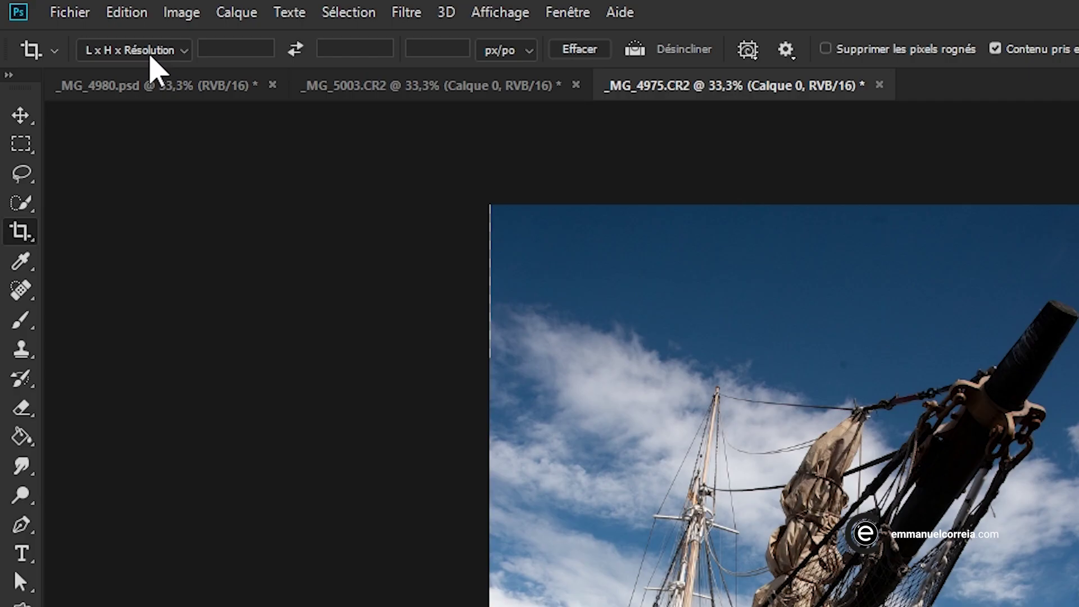
click(150, 56)
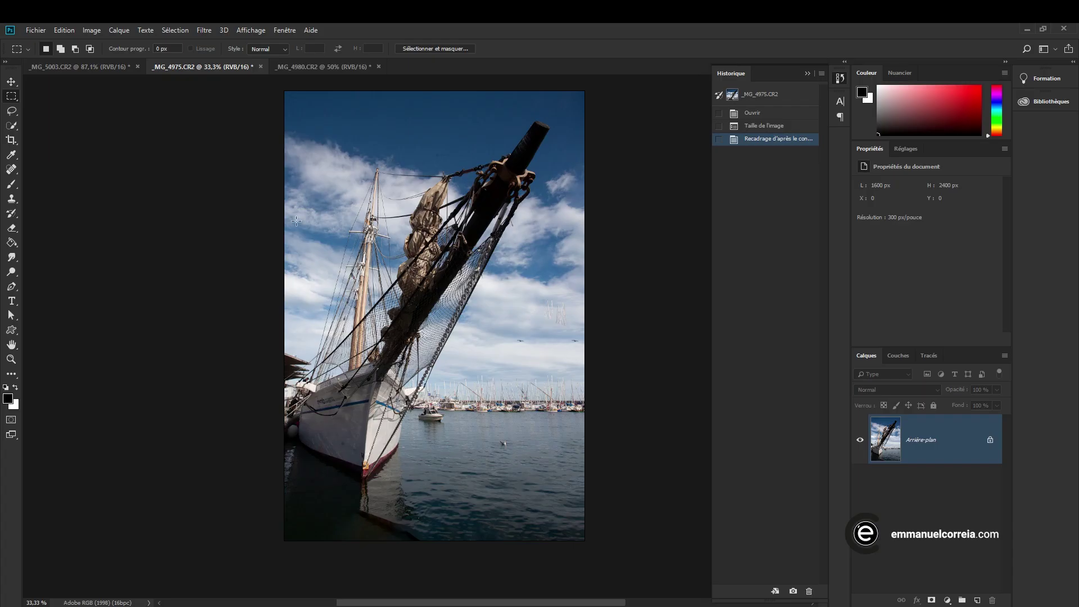
Resize the _MG_4975.CR2 image to 1000 pixels high with proportions linked and automatic resampling
click(91, 29)
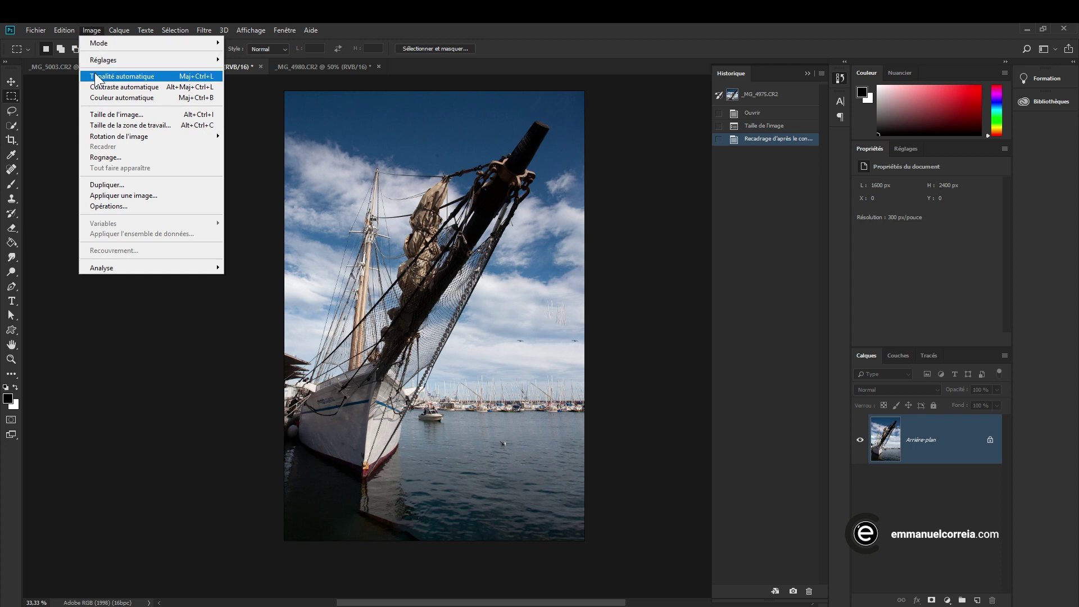
click(105, 115)
text(1000)
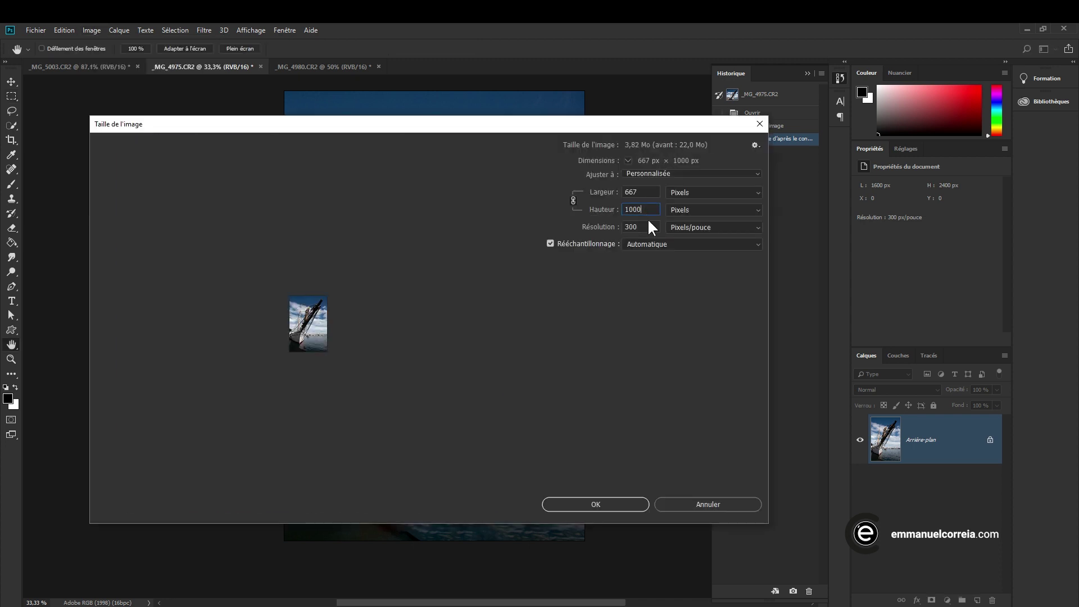
click(605, 501)
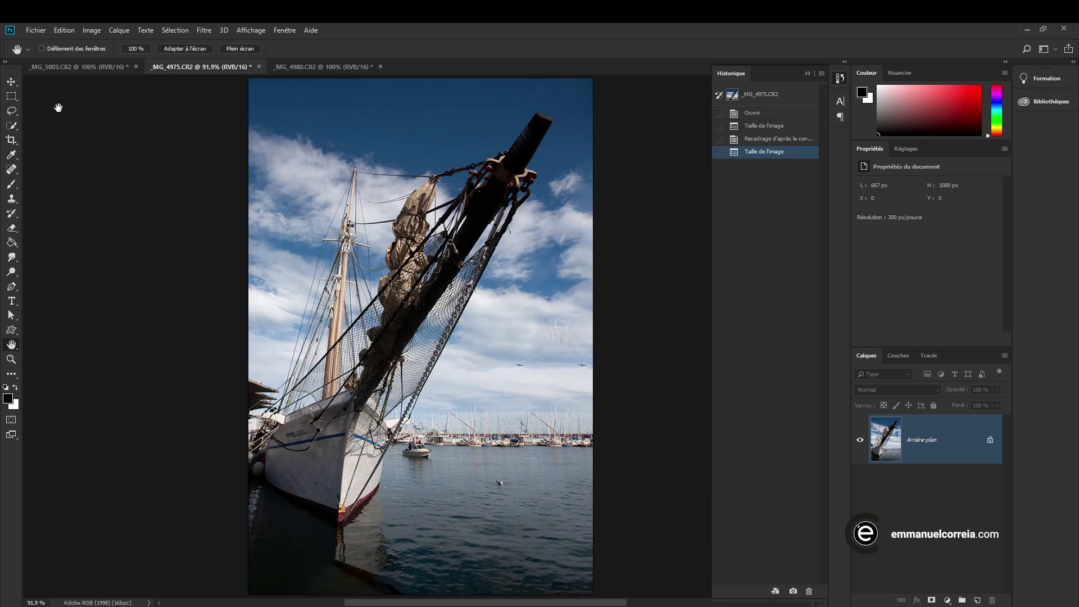
Load the _MG_4975.CR2 harbour photo's size and resolution into the Crop tool using Image 1er plan
click(11, 140)
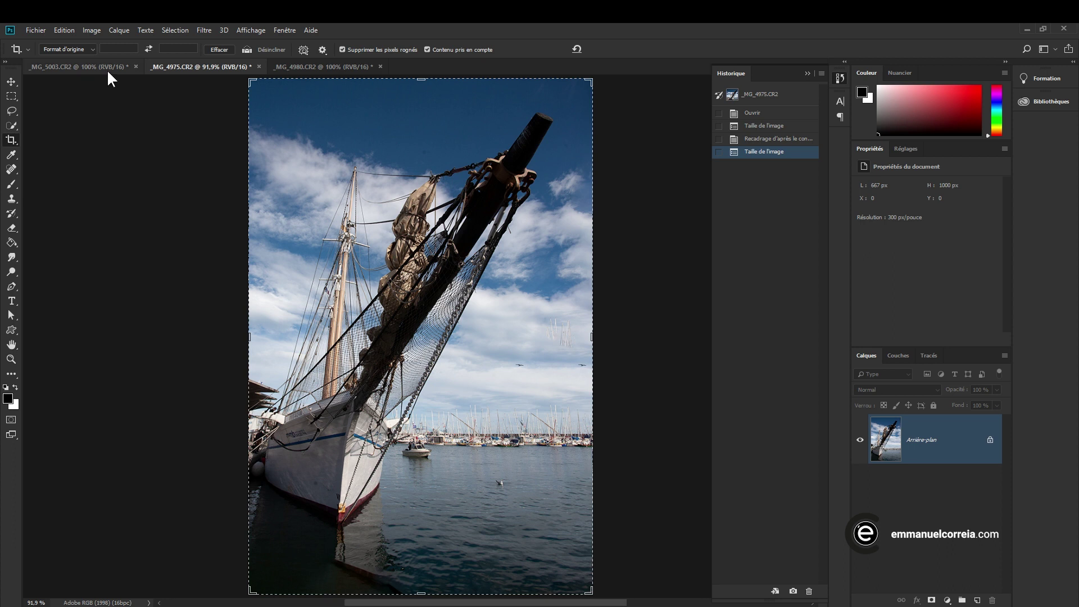
click(88, 48)
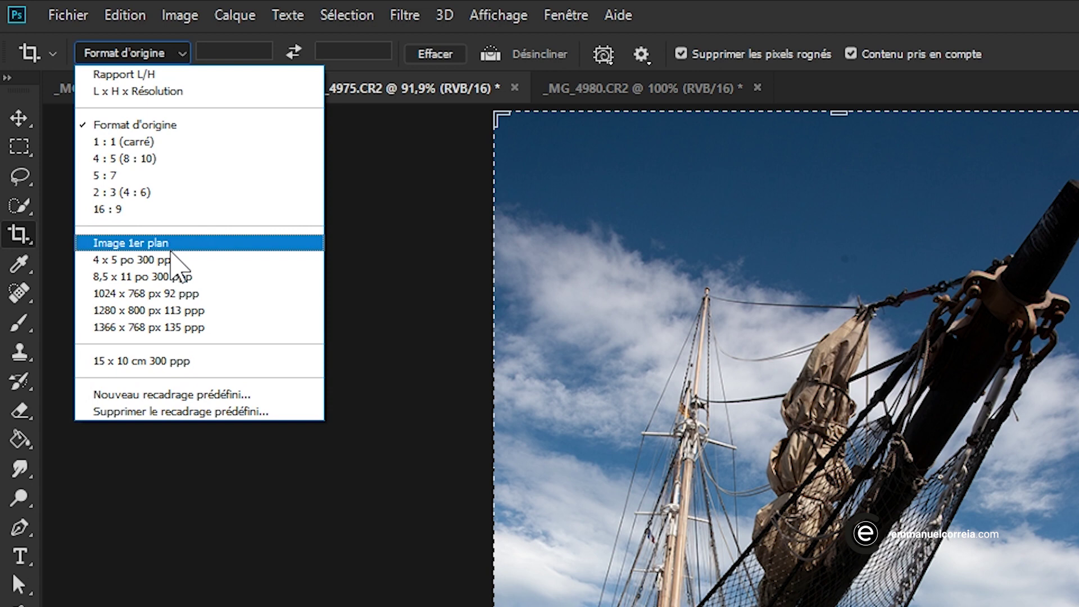
click(169, 248)
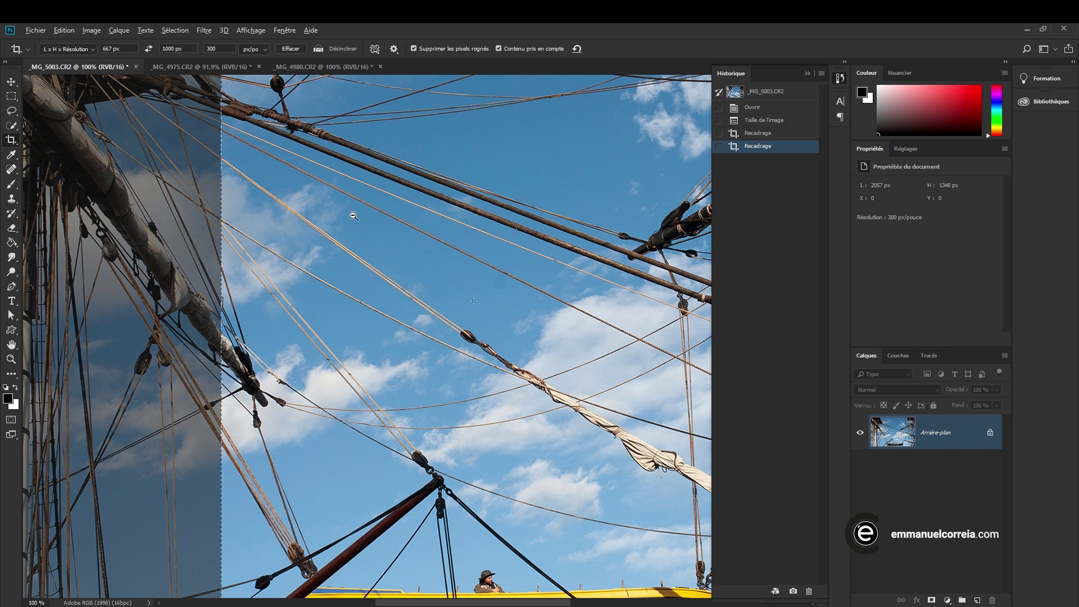
Crop the _MG_5003.CR2 rigging photo to 667 x 1000 px at 300 px/po, framing the suspended yellow and black boat
key(ctrl+minus)
key(ctrl+minus)
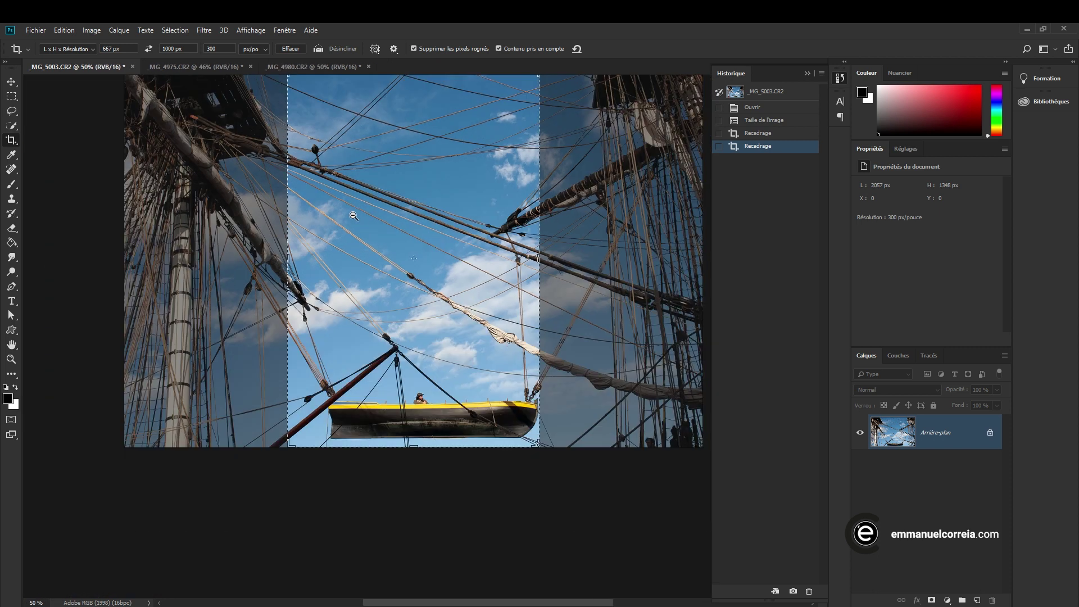
drag(388, 229, 362, 283)
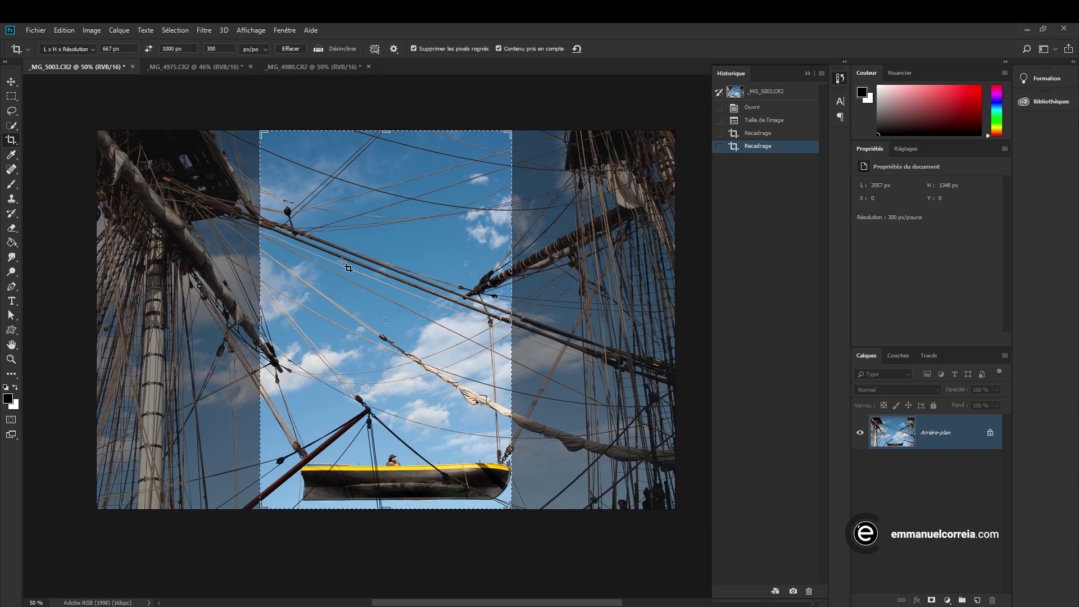
click(261, 130)
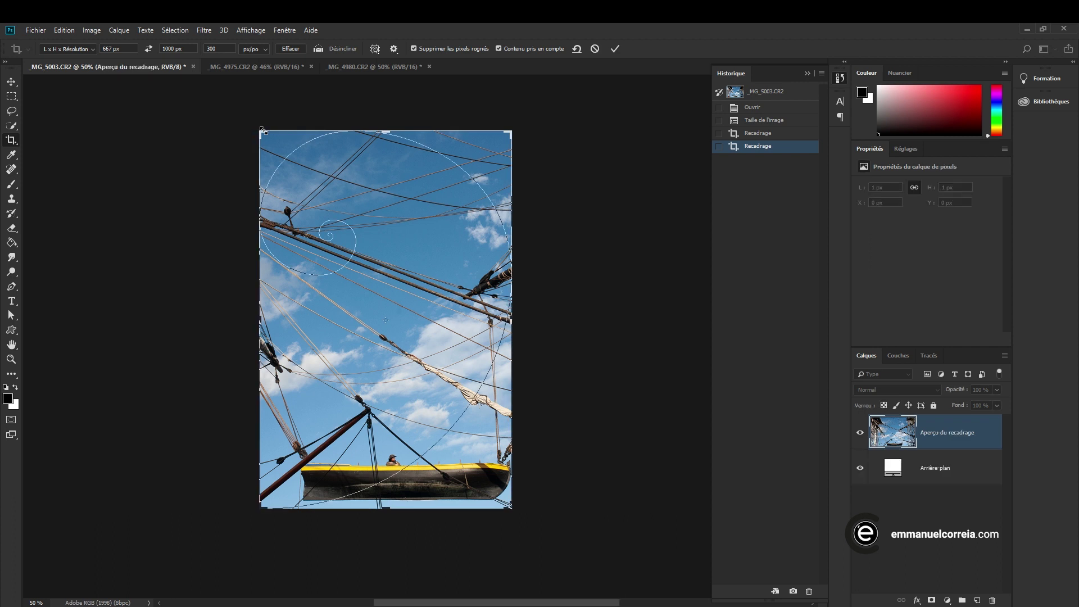
drag(445, 210, 393, 264)
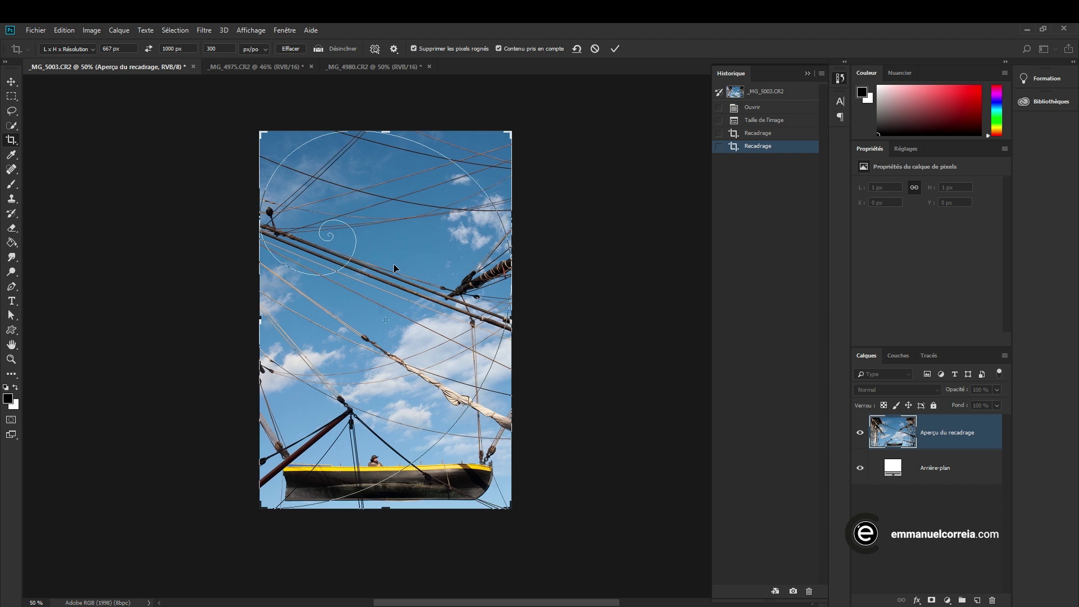
click(614, 51)
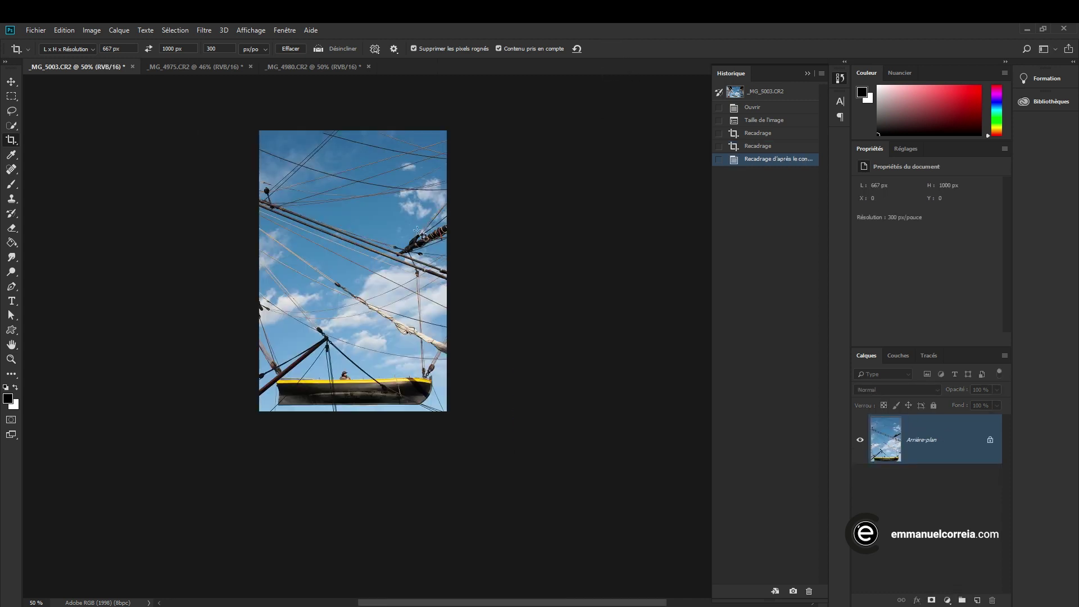
Compare the cropped _MG_5003.CR2 rigging photo with the _MG_4975.CR2 harbour photo
click(201, 65)
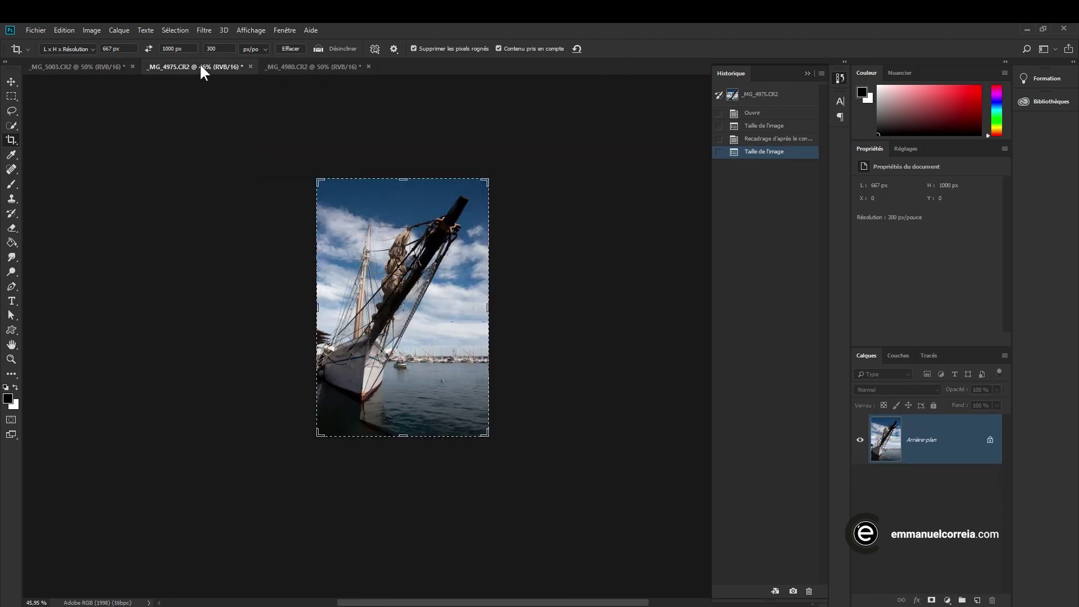
click(111, 69)
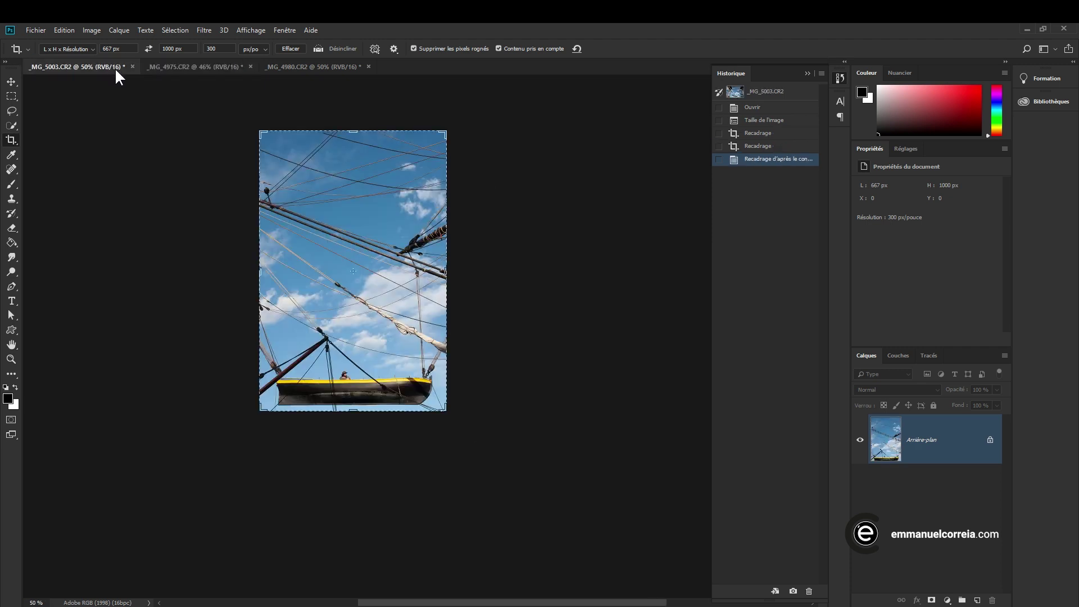
click(11, 344)
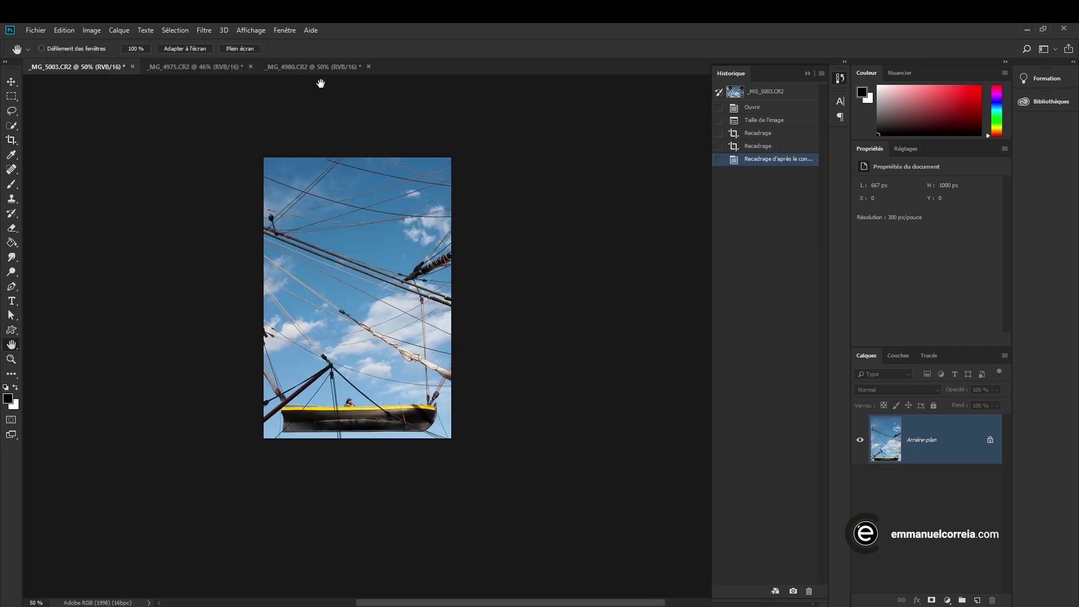
Crop the _MG_4980.CR2 beach photo to 667 x 1000 px at 300 px/po, recomposing the shoreline and reorienting the spiral overlay
click(313, 66)
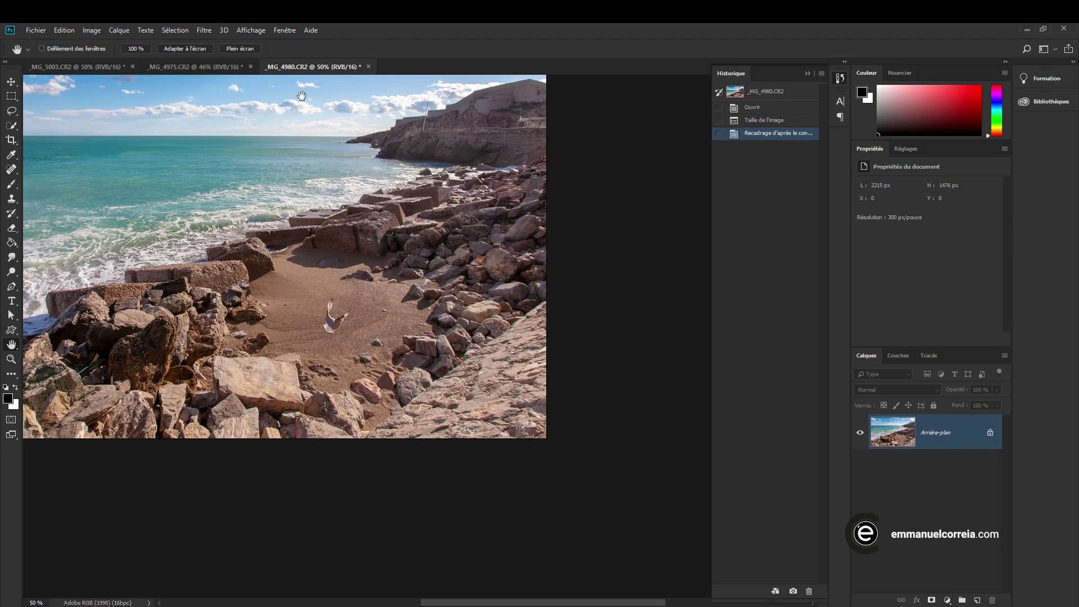
click(12, 140)
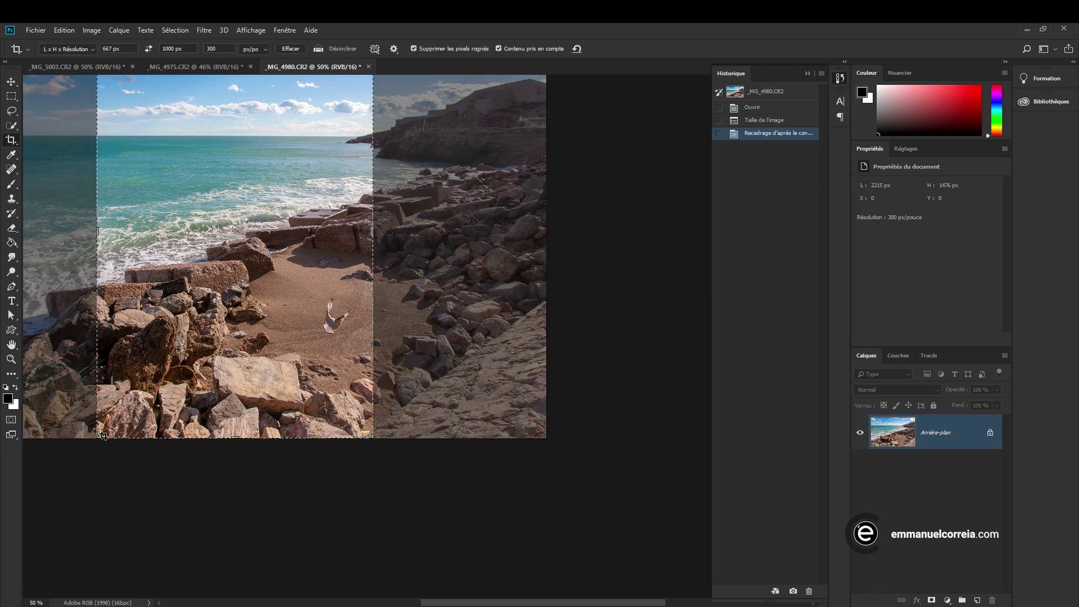
drag(234, 315, 264, 397)
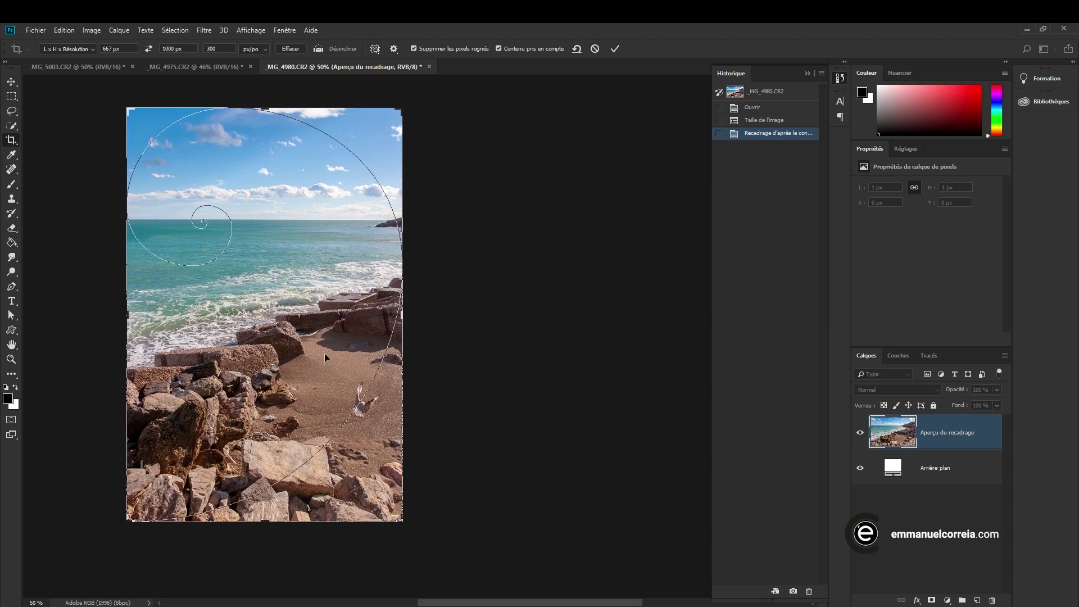
drag(312, 336, 284, 335)
key(shift+o)
key(shift+o)
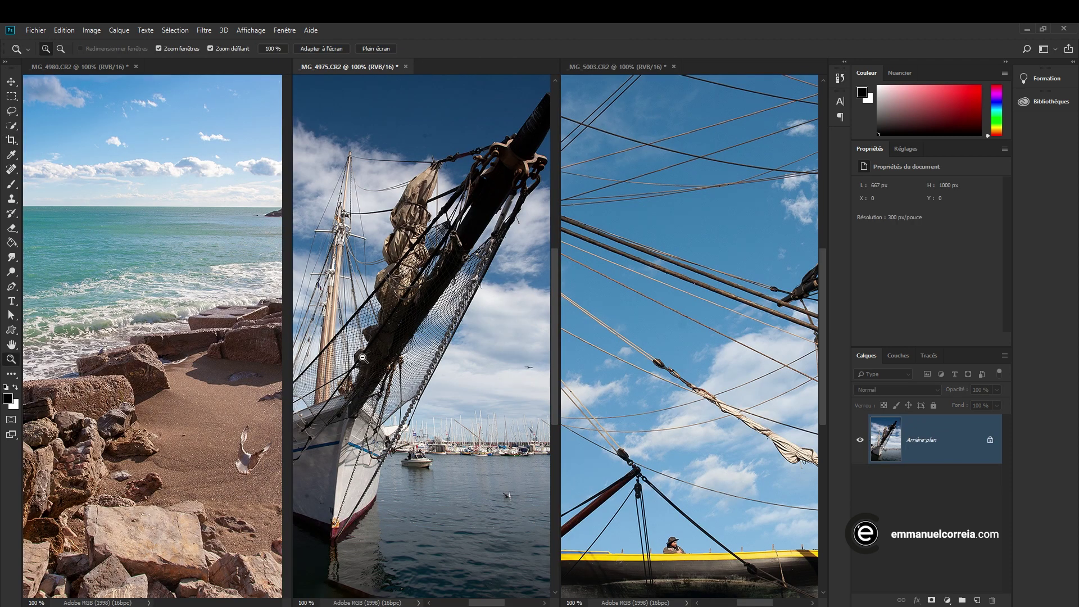
Zoom the three tiled photos out to 50% and reposition the harbour and beach photos to compare the crops
alt+click(362, 354)
alt+click(368, 357)
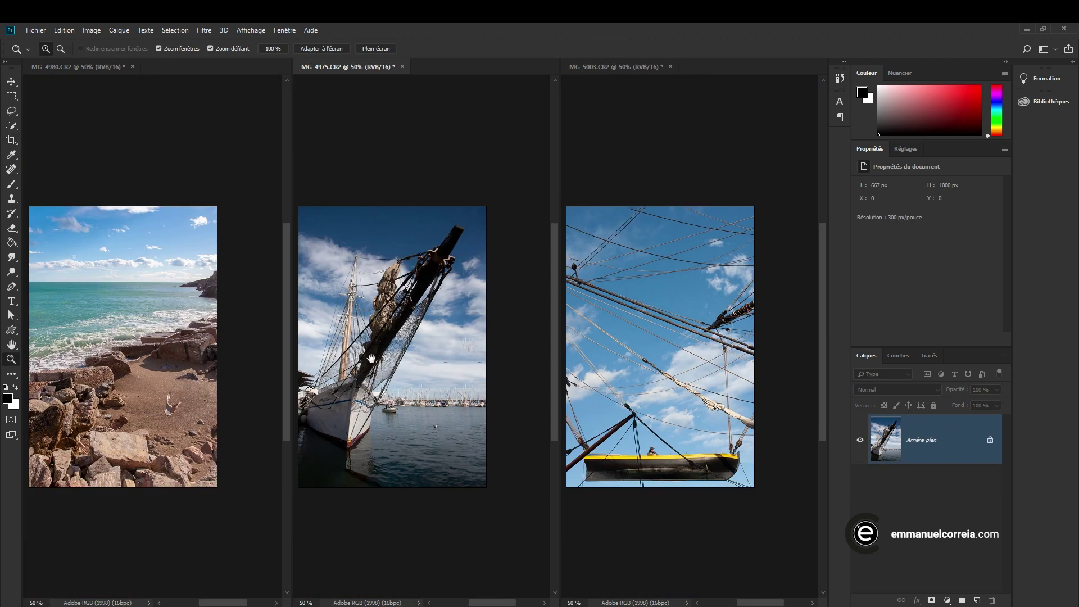
drag(371, 358, 383, 363)
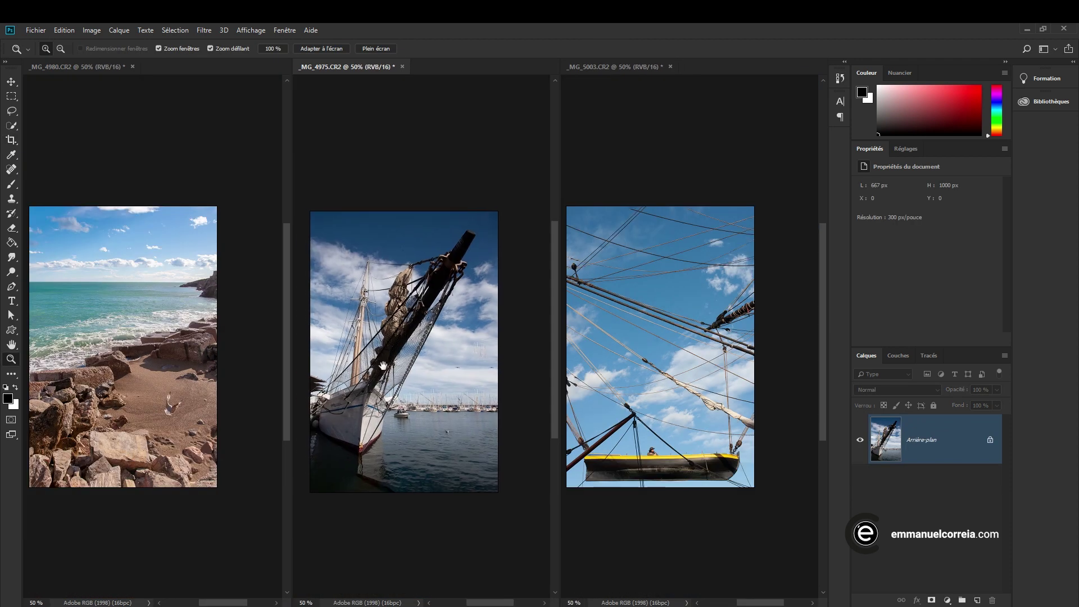
click(192, 347)
drag(195, 339, 200, 340)
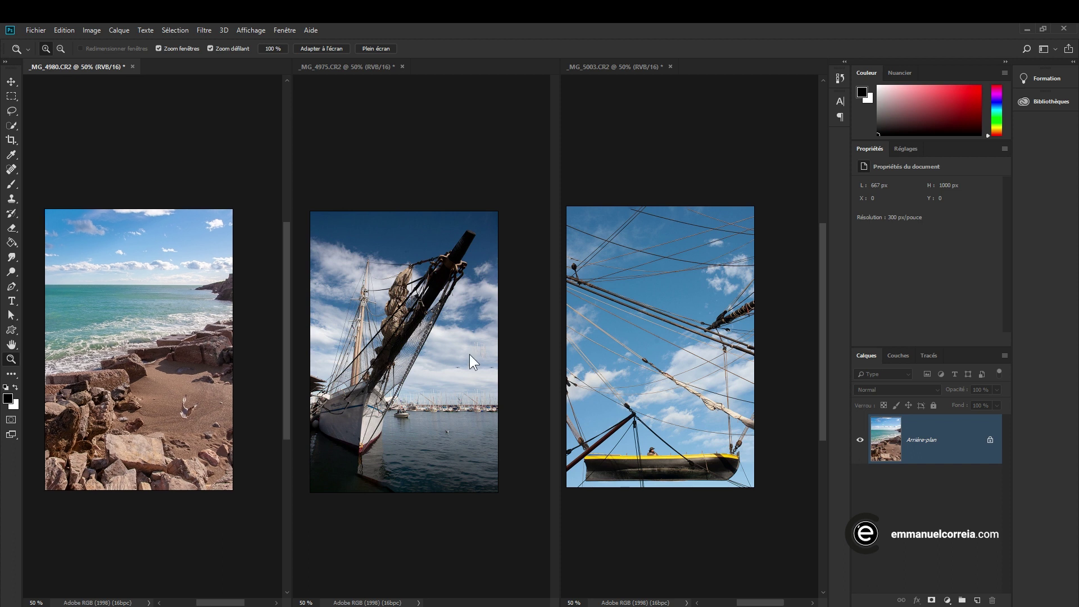
click(626, 360)
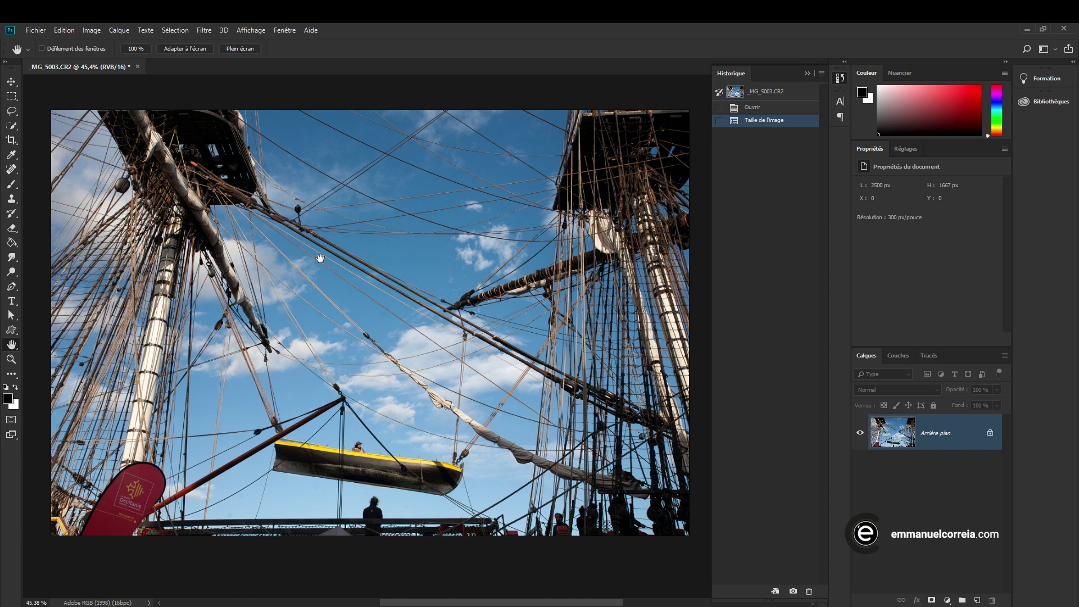
Select a rectangle of about 1618 x 1148 px around the suspended boat in _MG_5003.CR2 and crop the image to it with Recadrer
click(91, 31)
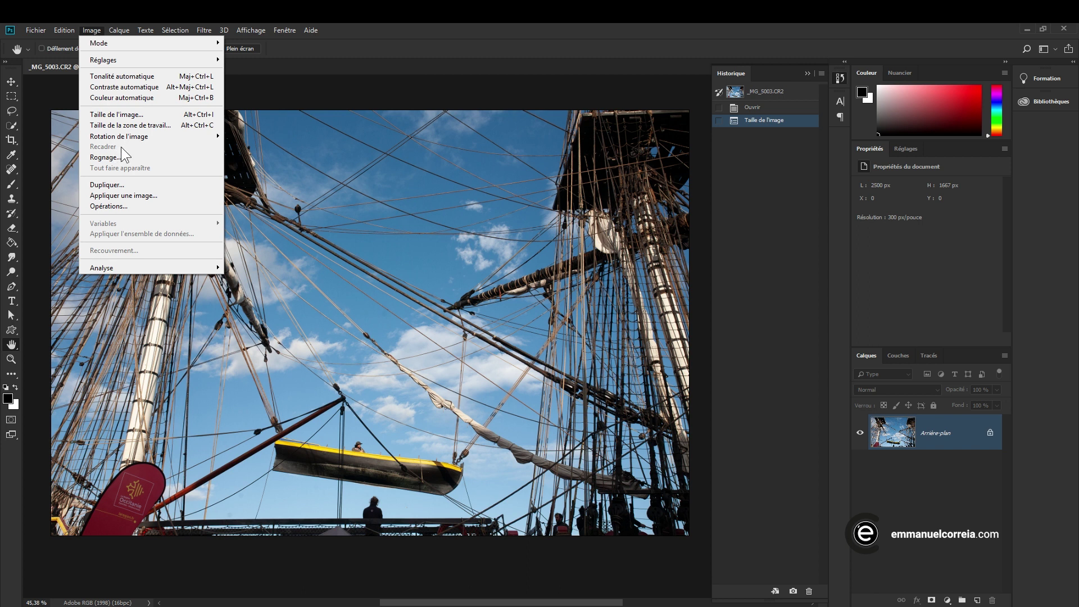
click(399, 24)
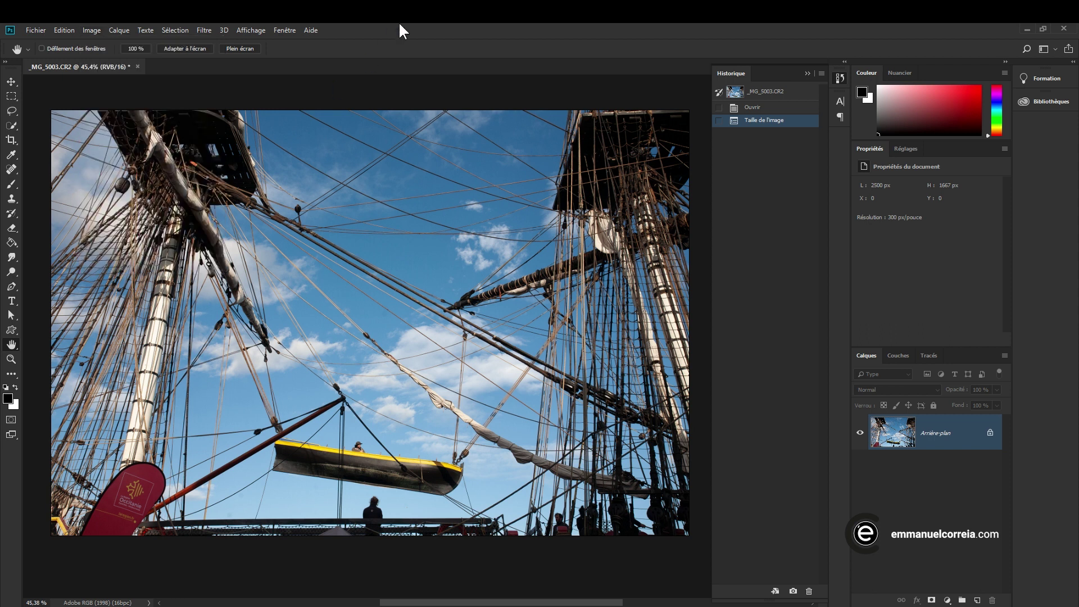
click(12, 97)
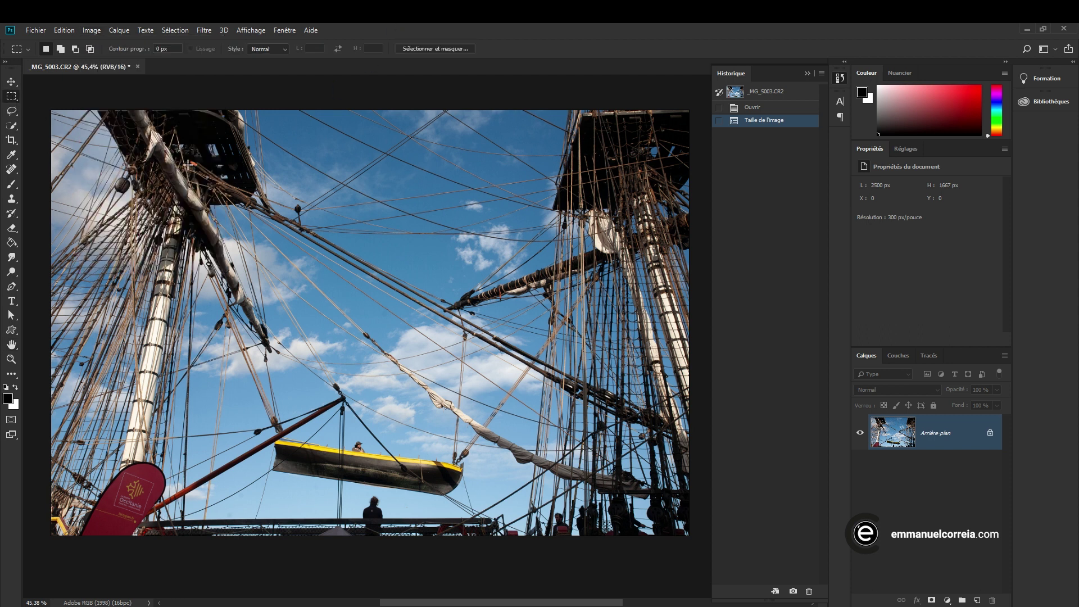
drag(197, 203, 609, 496)
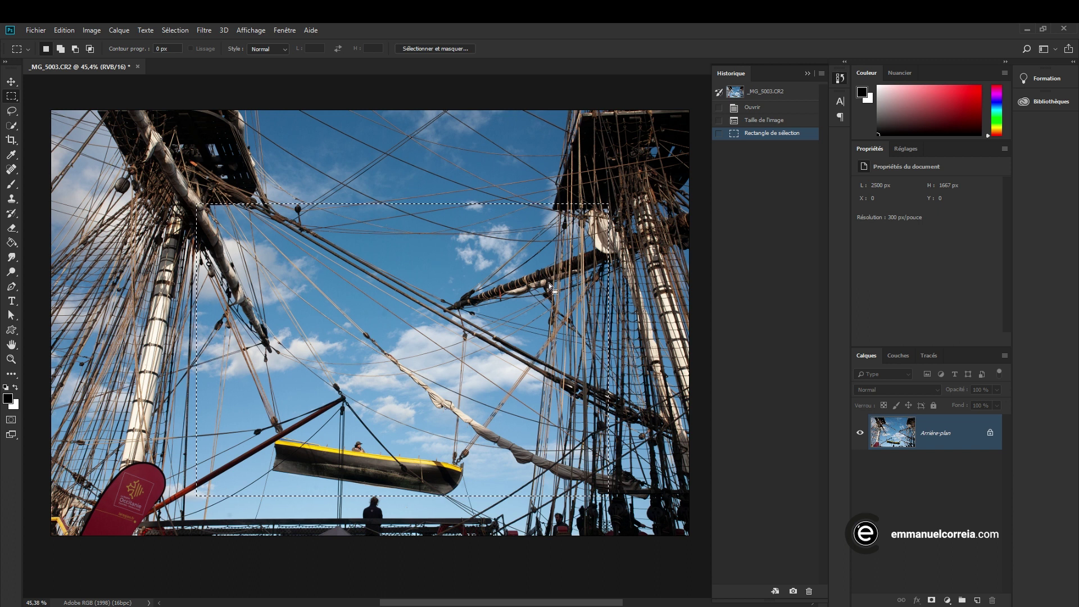
click(96, 31)
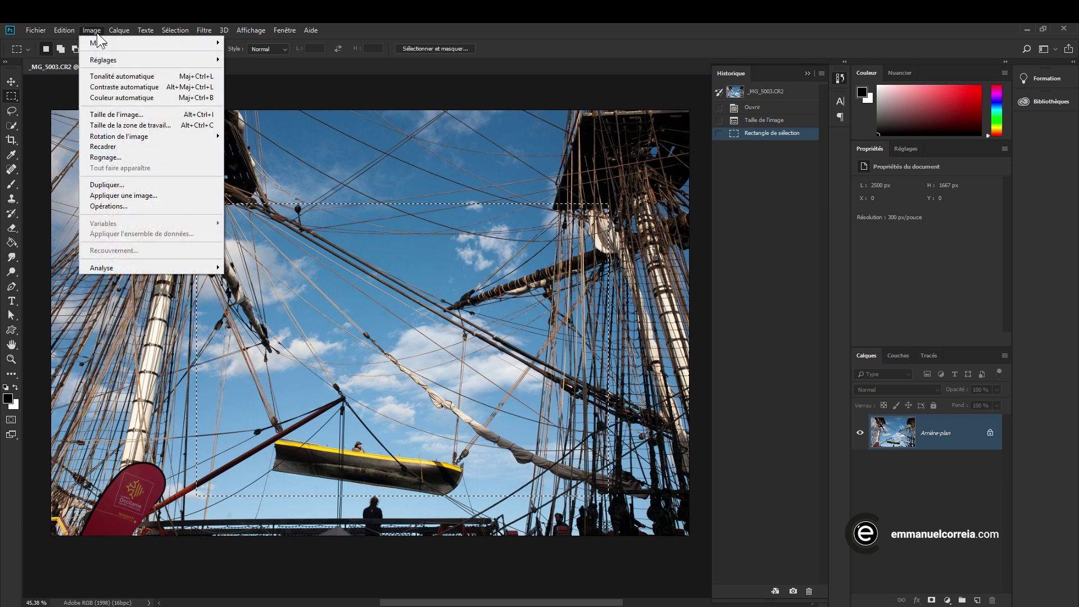
click(109, 146)
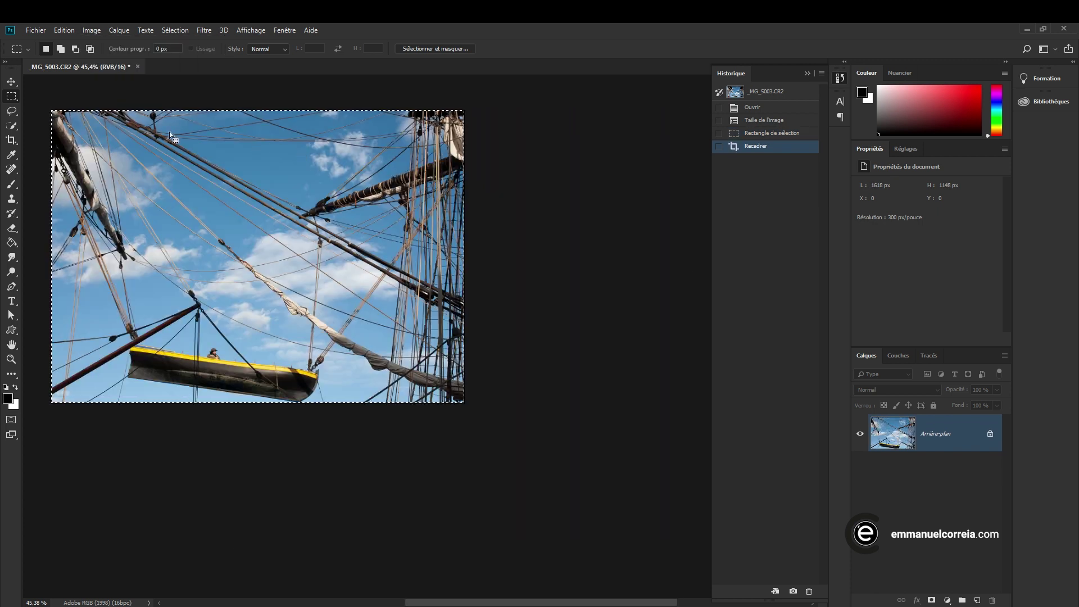